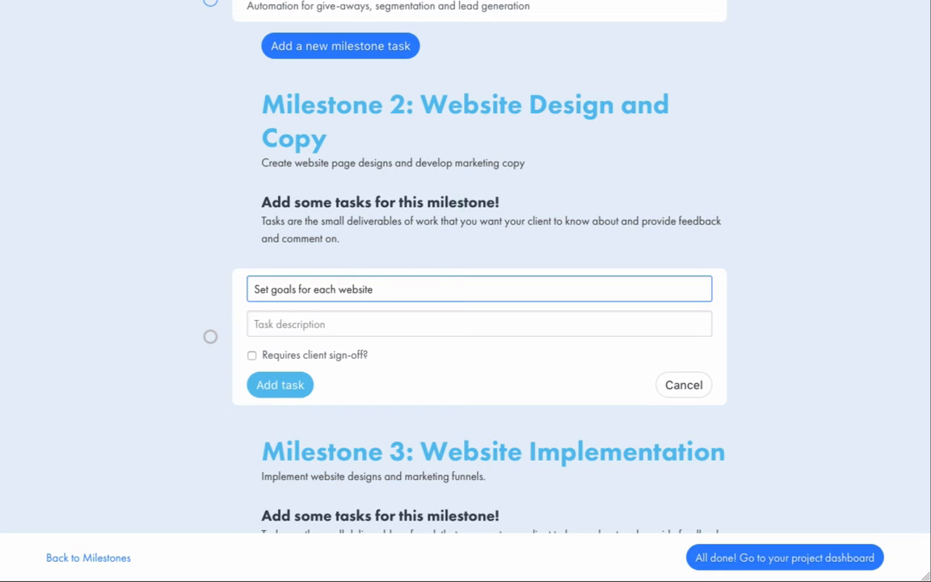
Step: Add task "Set goals for each website page" described as "Set clear goals for each website page to inform their design and content", requiring client sign-off
type("page")
key("Tab")
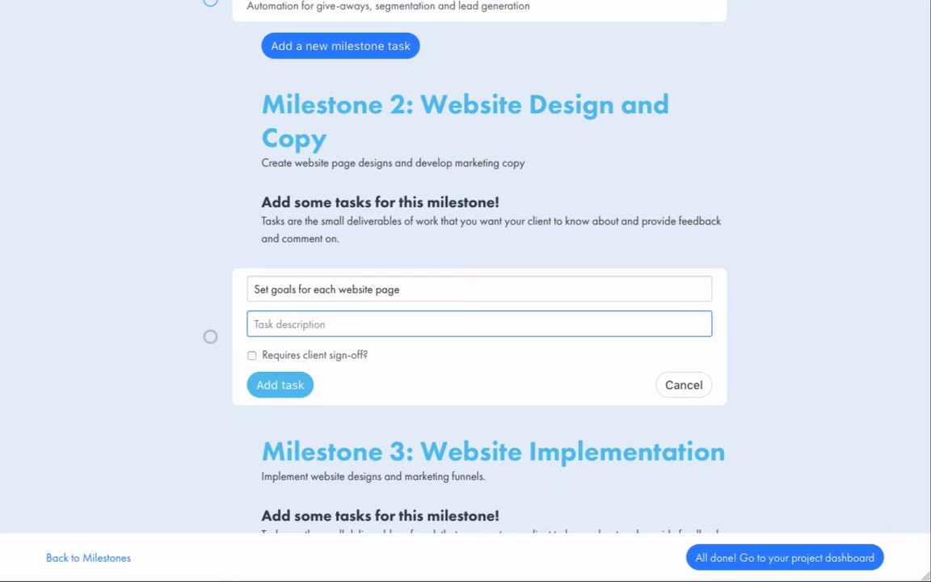
type("Set clear goals for each website page to in")
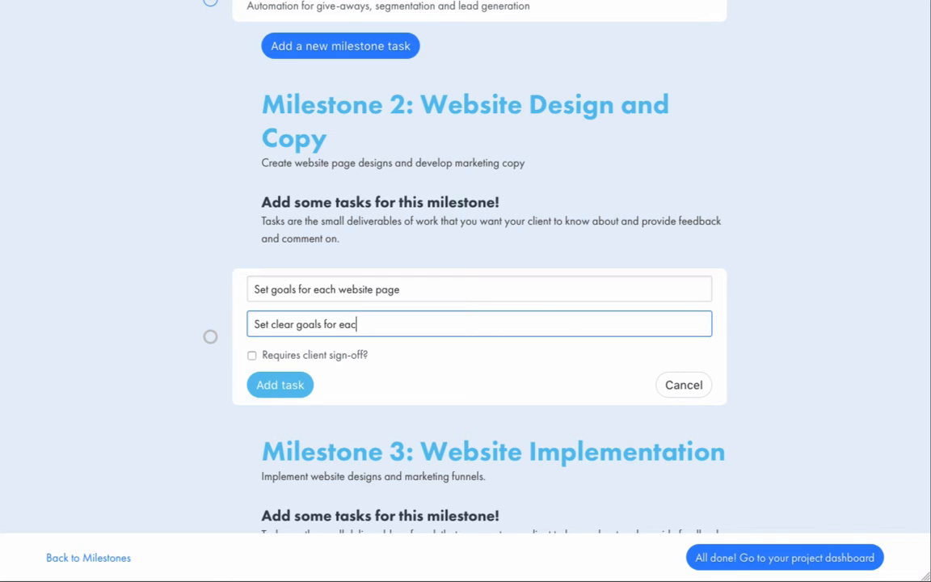
type("form their design and content")
left_click(252, 355)
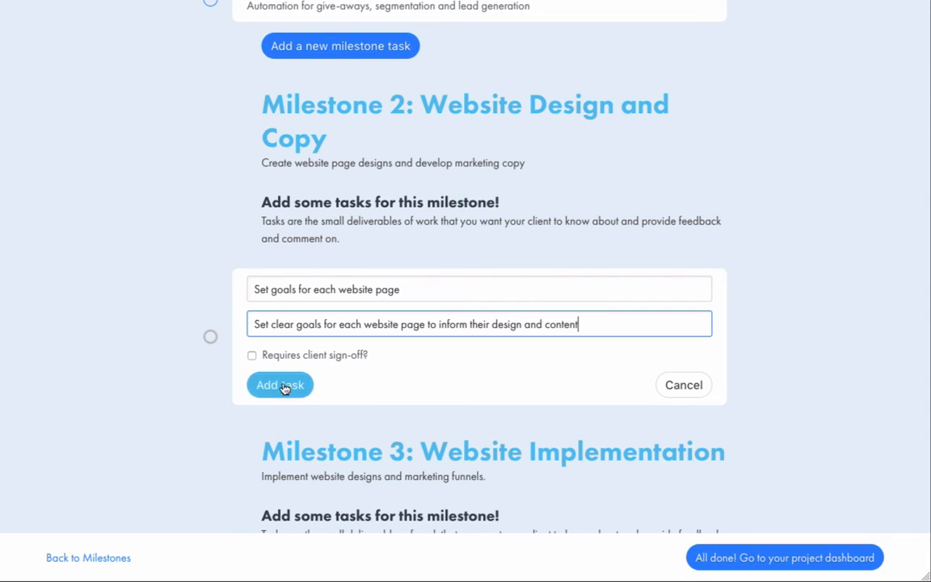
left_click(280, 385)
Step: Add task "Low-fi static designs for all website pages" described as "Create low-fi designs for pages to ensure that layouts are as expected and meet the goals."
type("Low-fi static designs for all website pages")
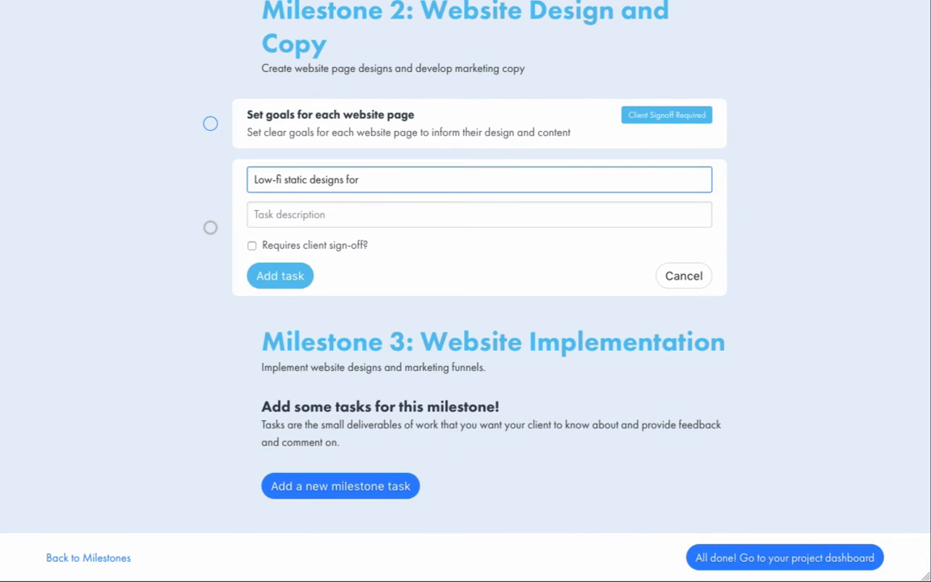
left_click(293, 210)
type("Create low-fi designs for pages to ensure that layouts are as expected and meet the goals.")
left_click(279, 276)
Step: Add task "Client review of low-fi designs" described as "Review low-fi designs and create feedback if required", requiring client sign-off
left_click(324, 231)
type("Client review of low-fi designs")
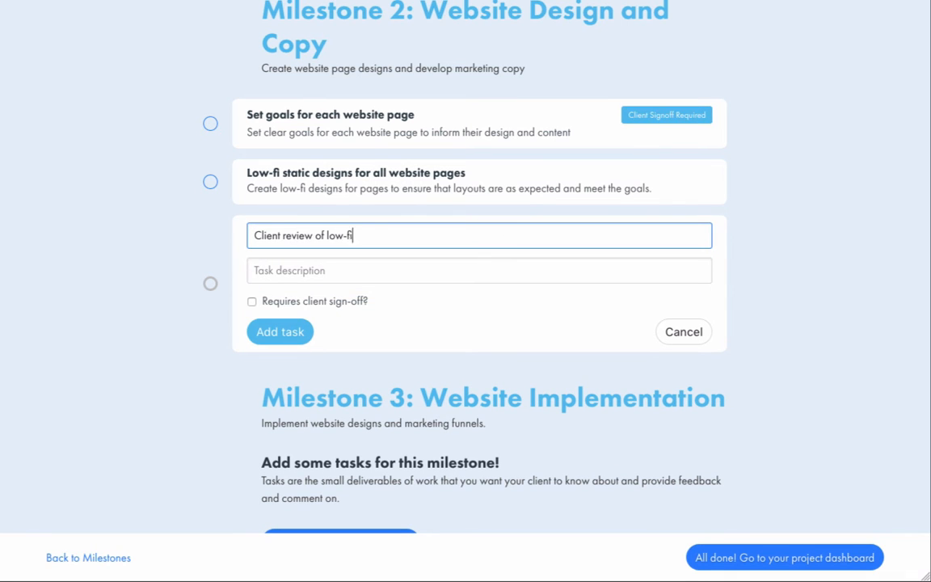
key("Tab")
type("Review low-fi designs and create feedback if required")
left_click(251, 302)
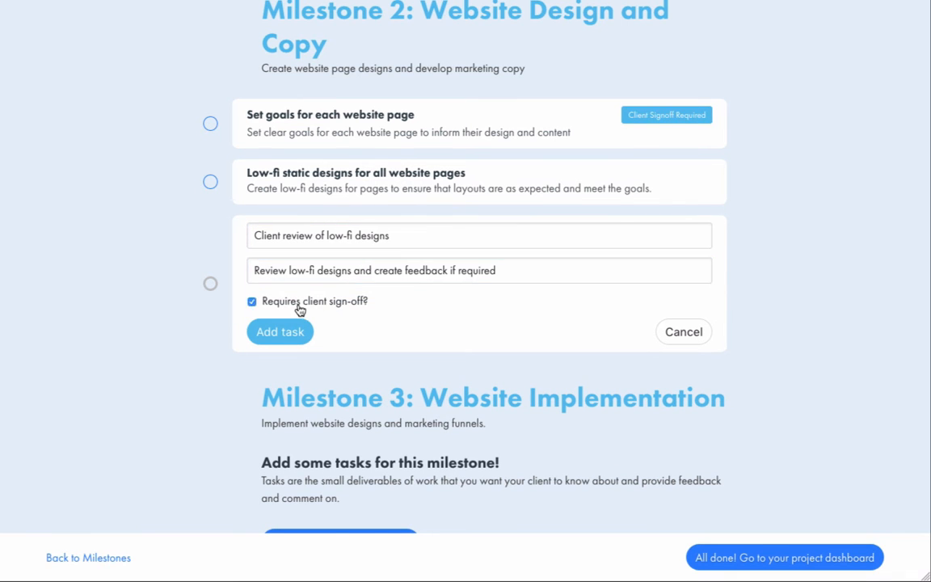
left_click(279, 331)
Step: Add task "Detailed designs of website pages" described as "Work from the approved low-fi designs and create hi-fidelity versions."
left_click(291, 296)
type("Detailed designs of website pages")
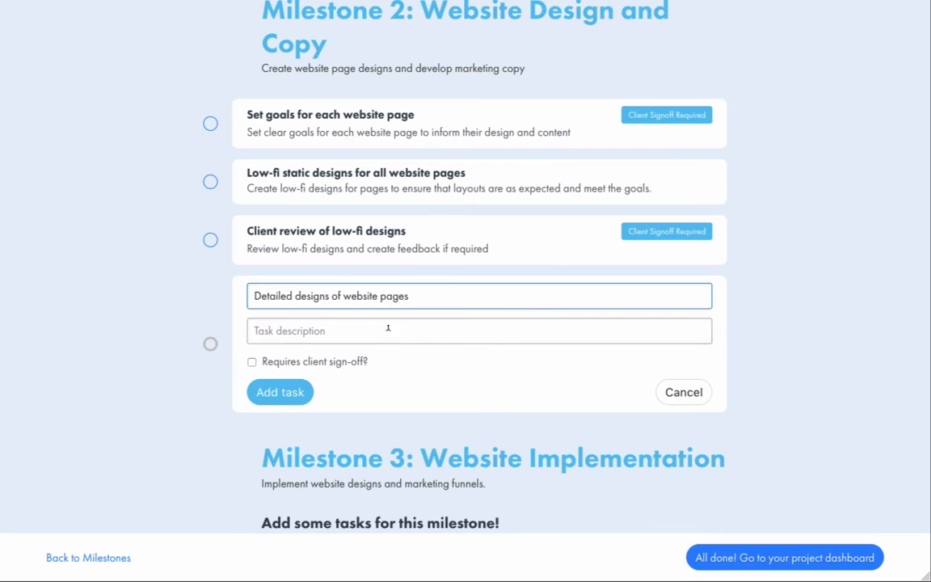
key("Tab")
type("Work from the approved low-fi designs and create hi-fidelity versions.")
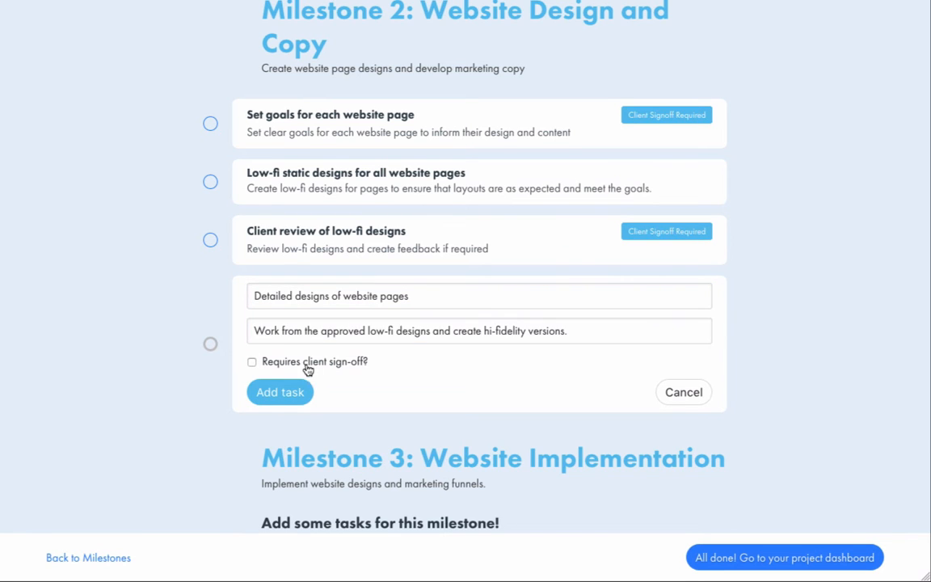
left_click(279, 392)
Step: Add task "Client review of detailed website page designs" described as "Review high-fidelity website designs and provide feedback if required.", requiring client sign-off
type("Client review of detailed website page")
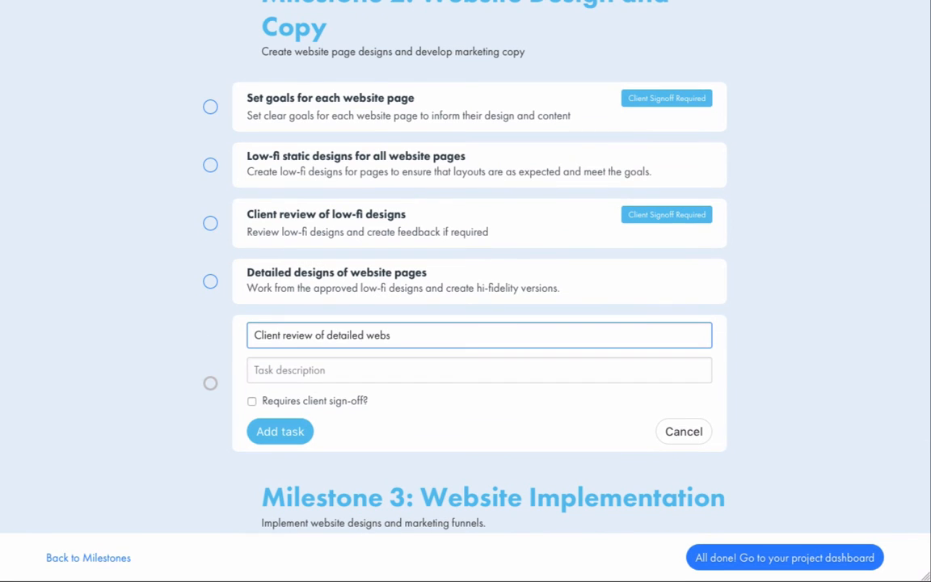
key("BackSpace")
key("BackSpace")
key("BackSpace")
type("designs")
key("Tab")
type("Review high-fidelity website designs and provide feedback if required.")
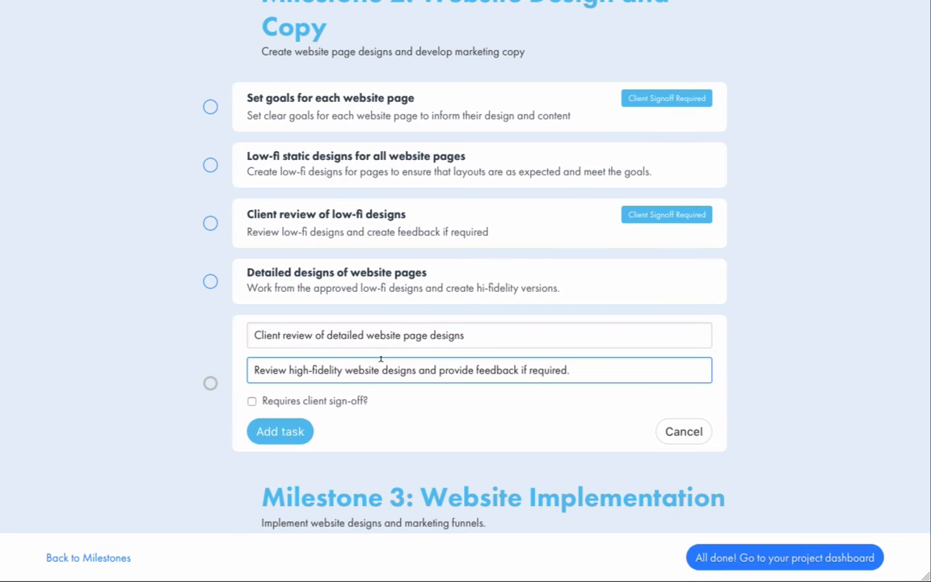
left_click(251, 401)
left_click(280, 431)
Step: Add task "Client sign-off of designs" described as "Formally sign-off on the website designs to be created.", requiring client sign-off, and close the blank task form
type("Client sign-off of designs")
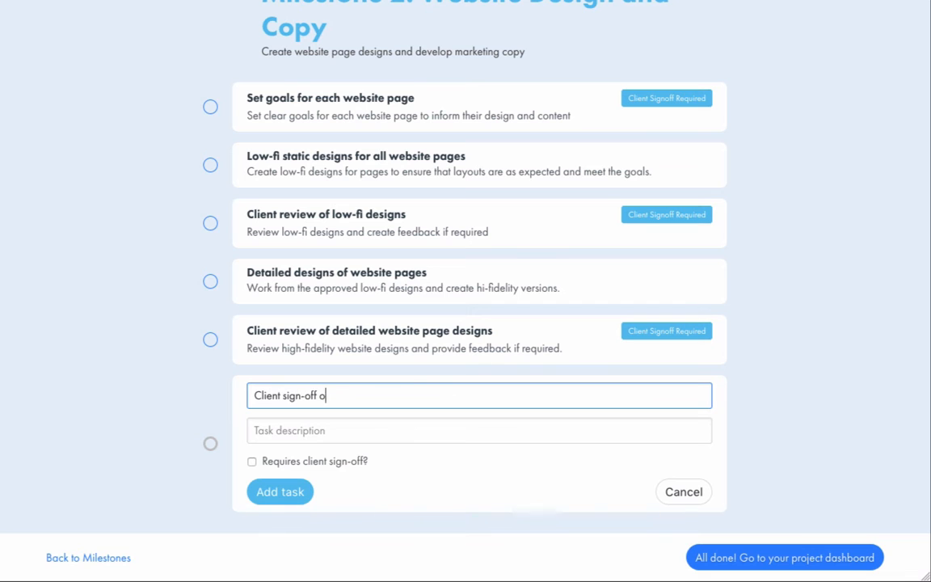
key("Tab")
key("Tab")
type("Formally sign-off on the website designs to be created.")
left_click(336, 466)
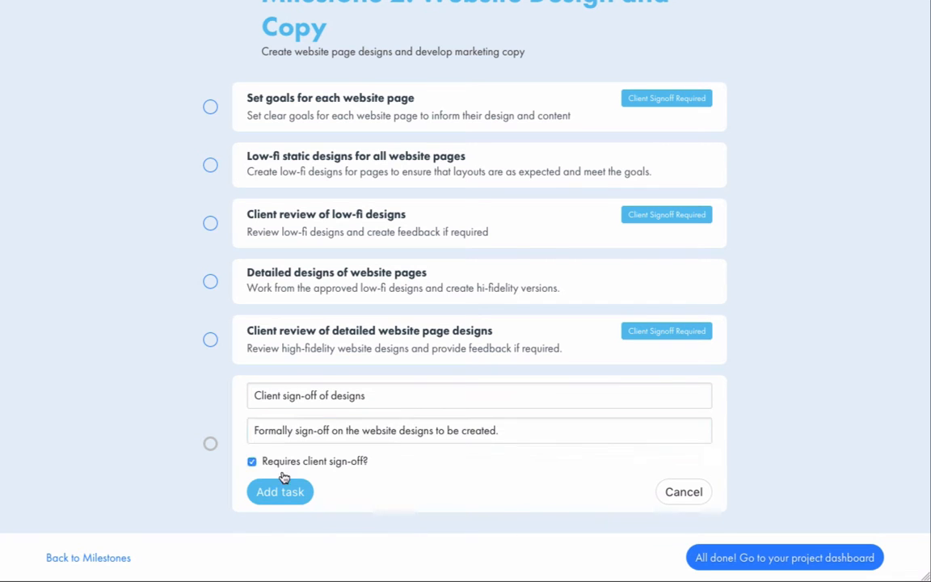
left_click(279, 491)
left_click(697, 477)
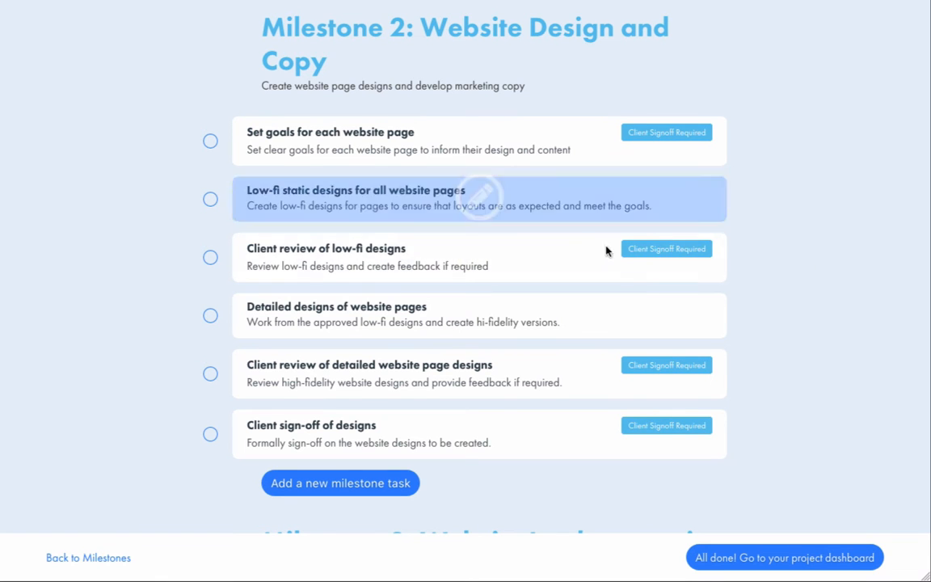
Step: Review the Milestone 2 title and its tasks, checking which ones require client sign-off
scroll(776, 260, "down", 1)
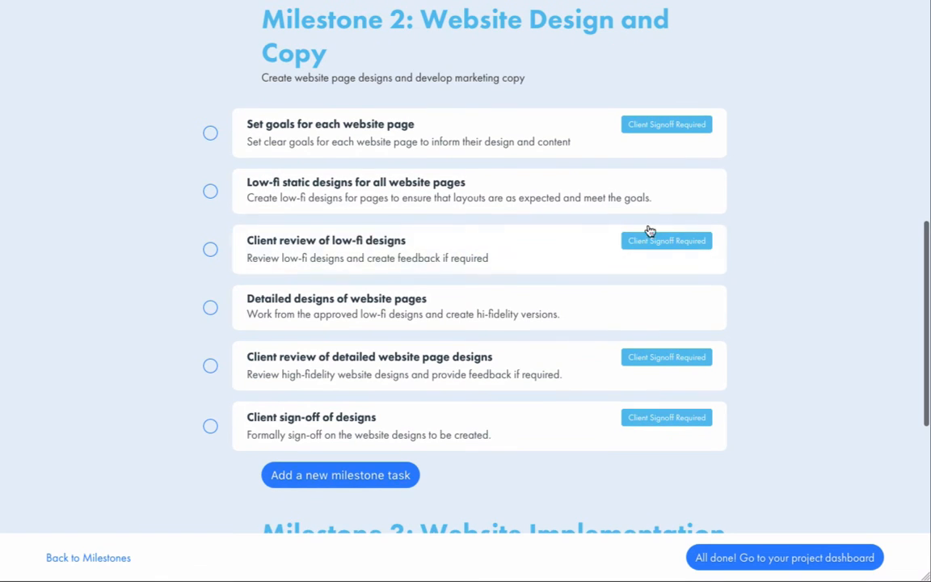
scroll(808, 267, "down", 1)
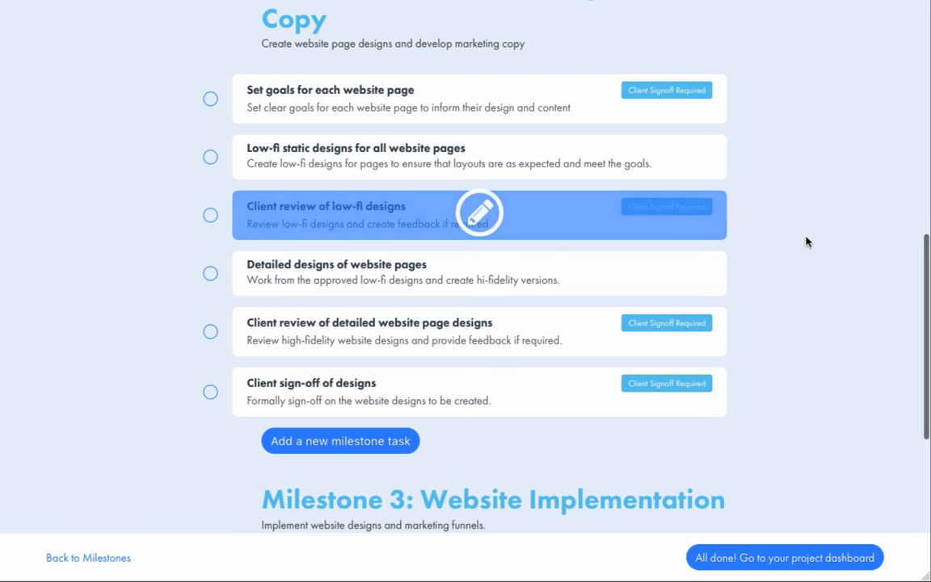
scroll(806, 241, "down", 1)
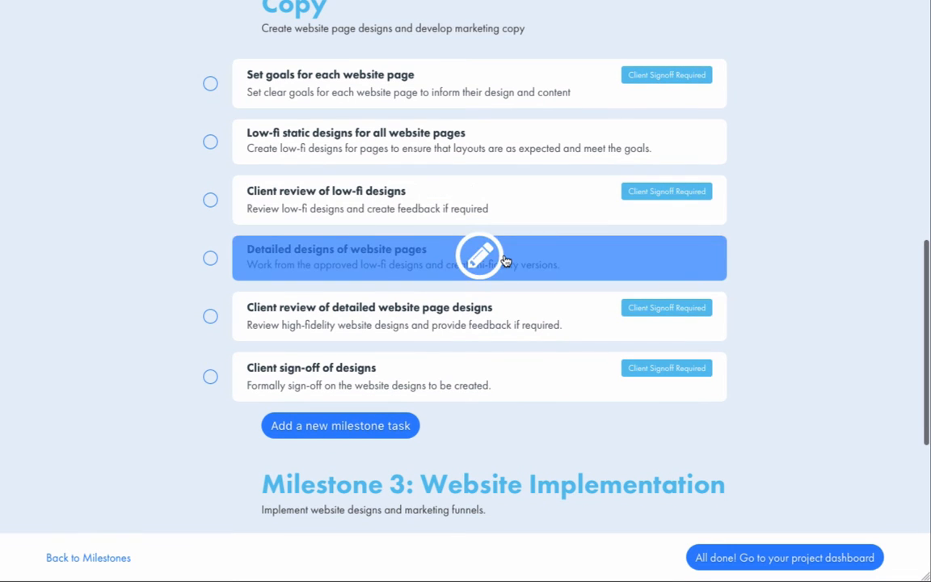
scroll(566, 315, "down", 1)
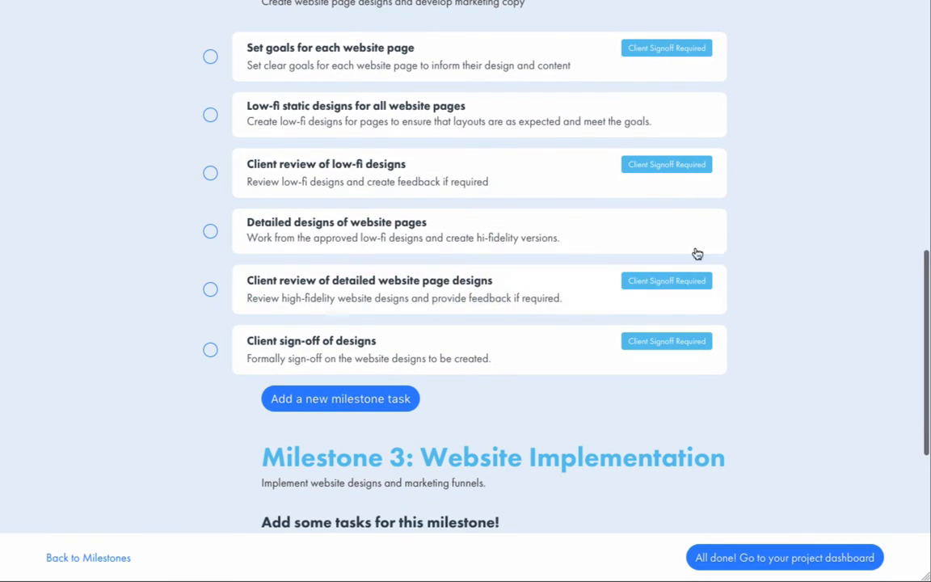
scroll(621, 294, "down", 1)
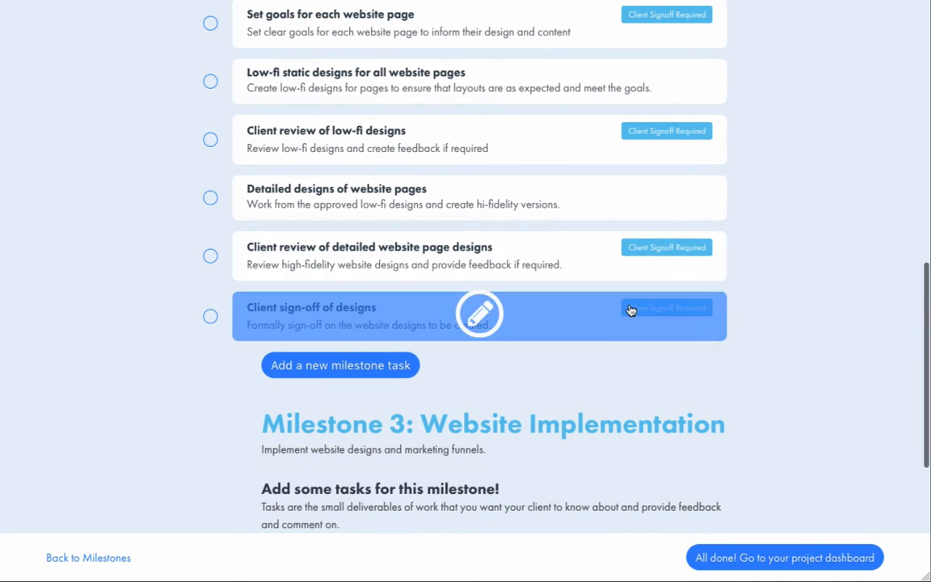
scroll(630, 310, "up", 3)
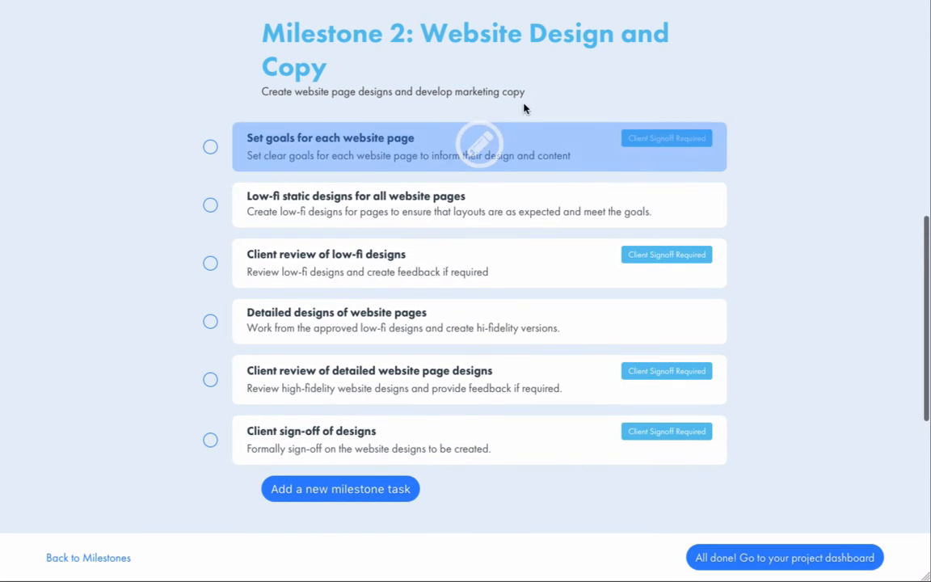
scroll(380, 50, "down", 1)
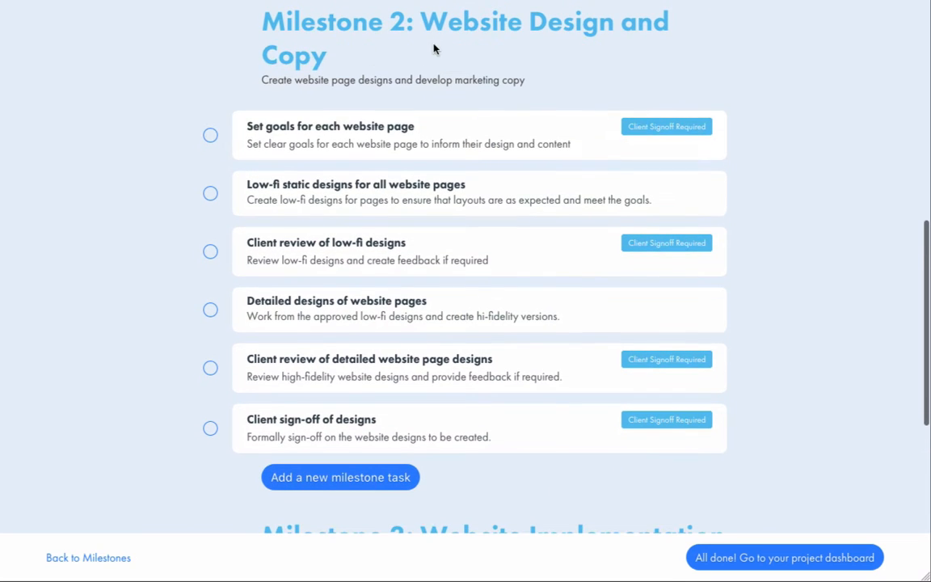
left_click_drag(434, 46, 428, 14)
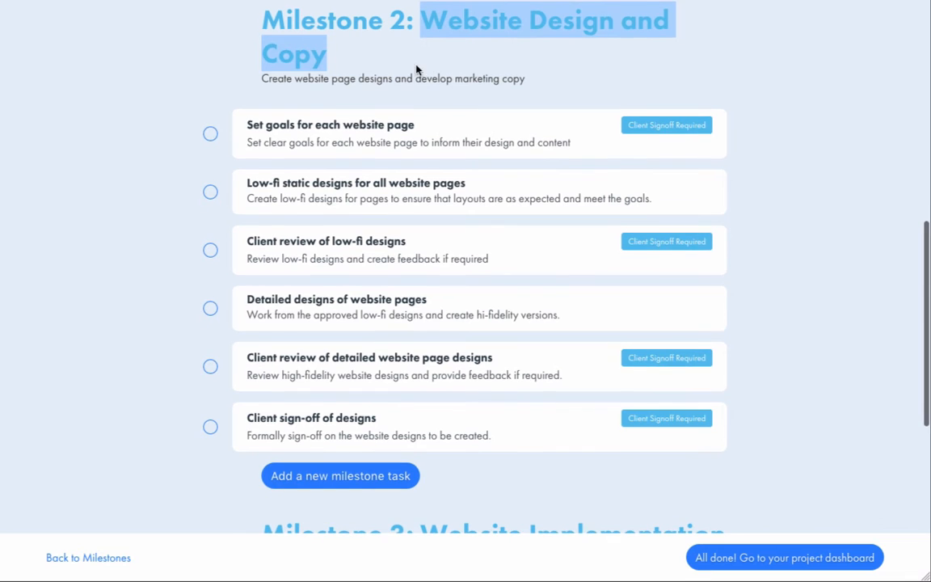
left_click(405, 62)
Step: Under Milestone 3, add task "Implement approved website designs" described as "Create the approved website designs in the CMS"
scroll(426, 186, "down", 3)
scroll(426, 186, "down", 3)
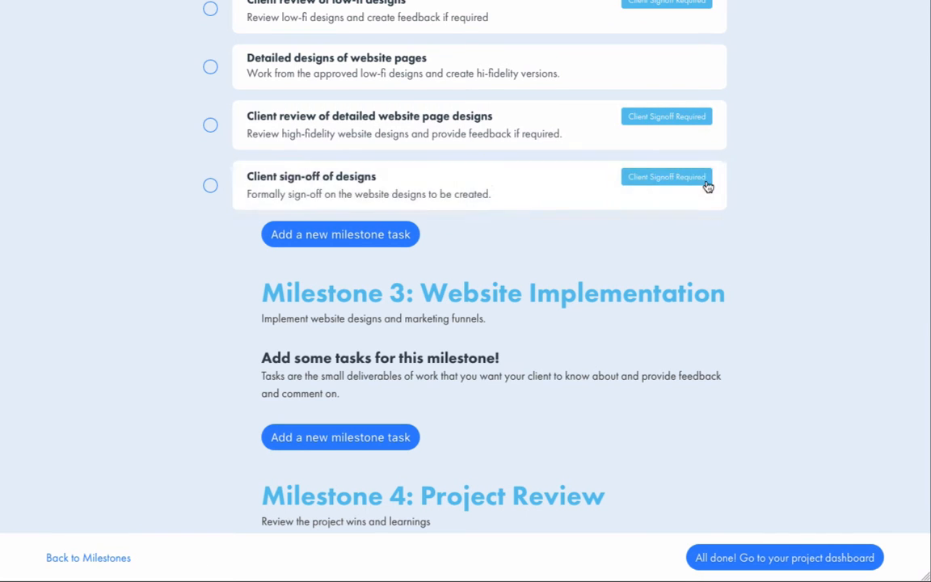
scroll(684, 297, "down", 3)
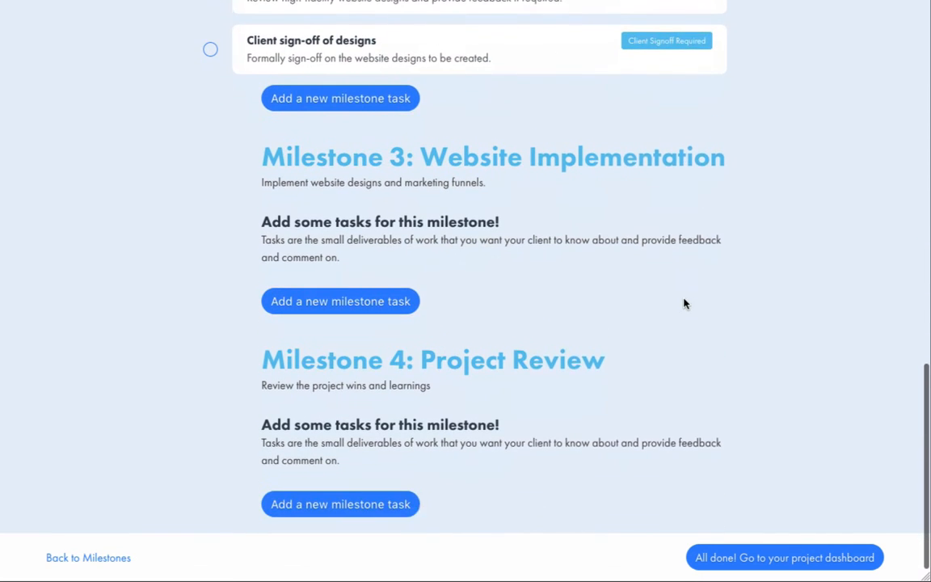
scroll(662, 294, "up", 1)
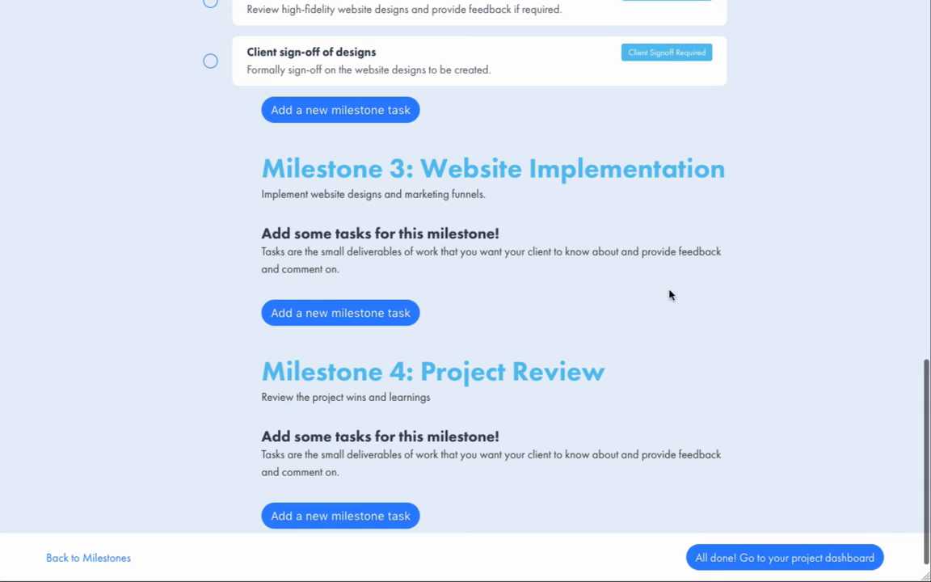
left_click(353, 315)
type("Implement approved w")
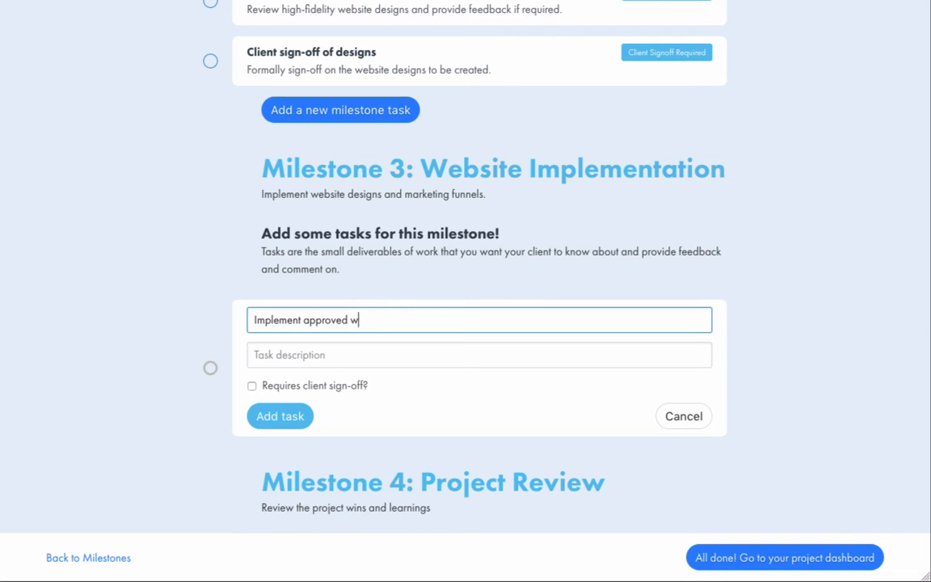
type("ebsite designs")
key("Tab")
type("Create the approved website desi")
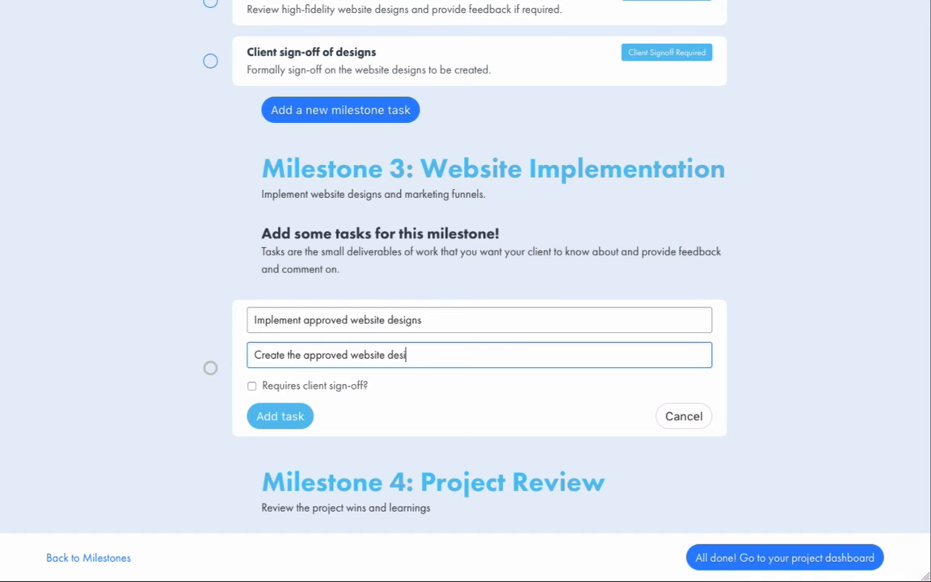
type("gns in the CMS")
key("Return")
Step: Add task "Implement marketing funnels and email marketing features" described as "Tie together the website, funnels and email marketing"
type("Implement marketing funne")
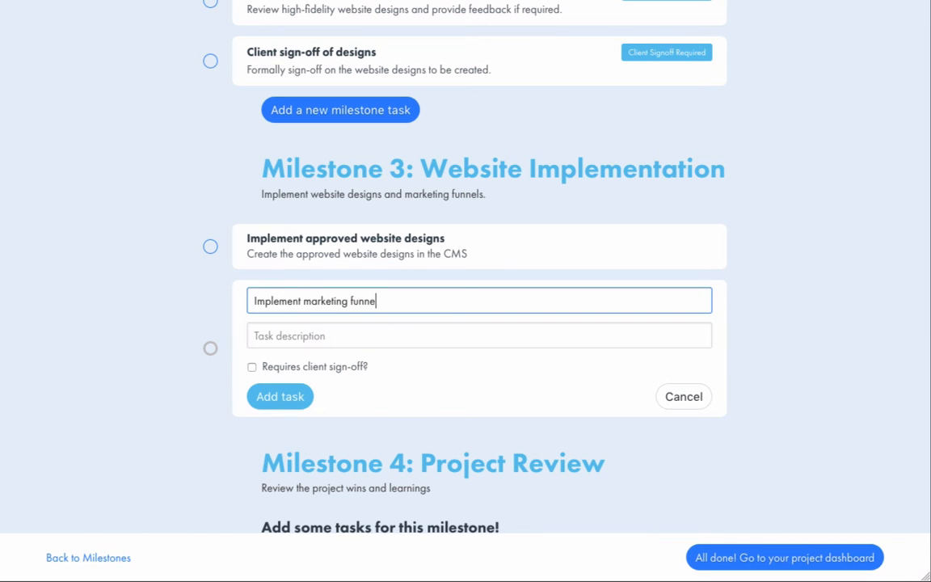
type("ls and email marketing features")
key("Tab")
type("Tie together the website,")
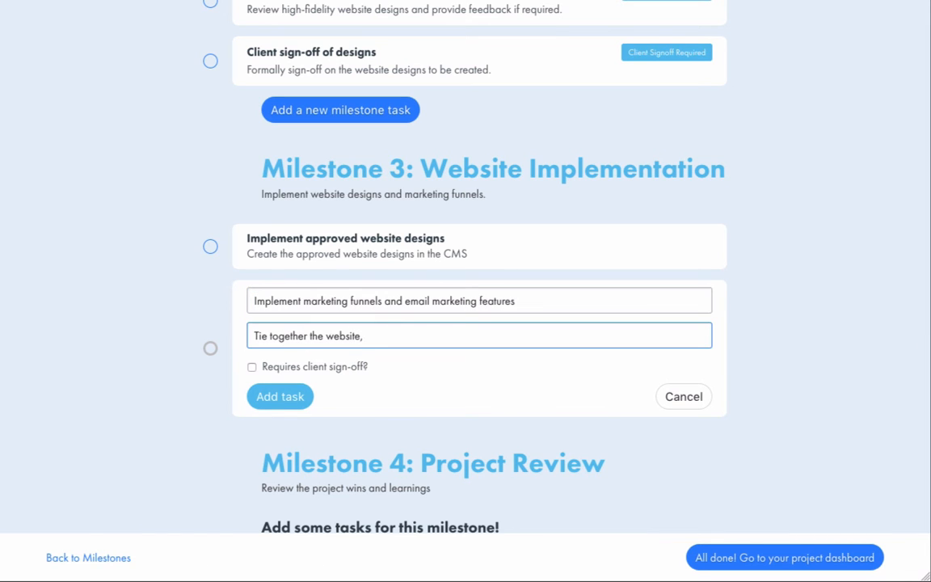
type(" funnels and email marketing")
left_click(301, 396)
Step: Add task "Client sign-off of implemented website pages and marketing funnels" described as "Formally sign-off on the implemented pages and funnels", requiring client sign-off
type("Client sign-of")
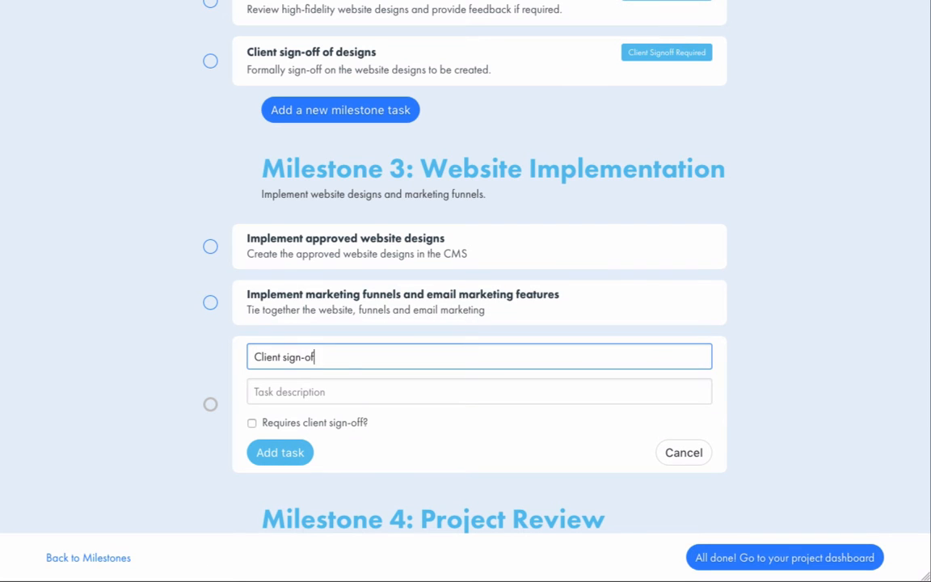
type("f of implemented website pages and marketing funnels")
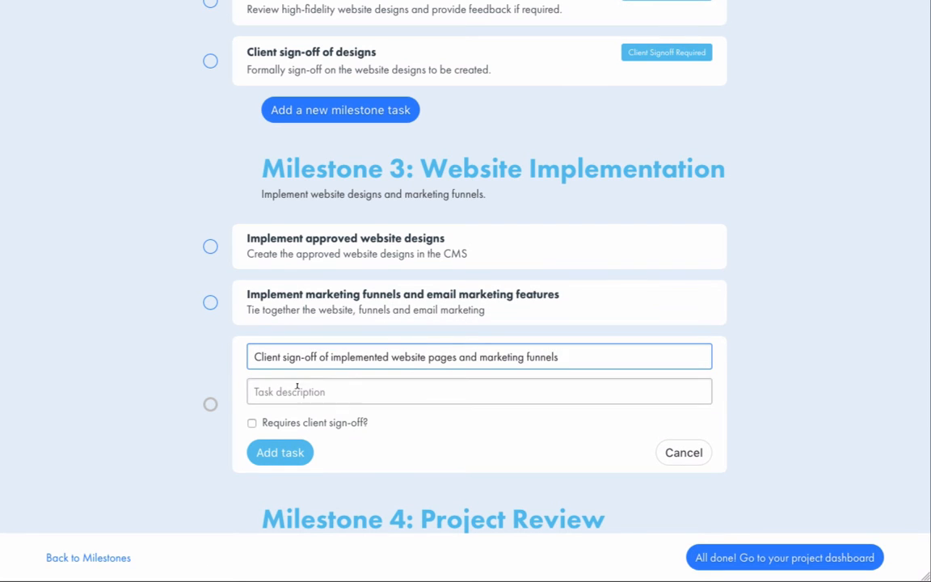
key("Tab")
type("Formally sign-off on the implmeent")
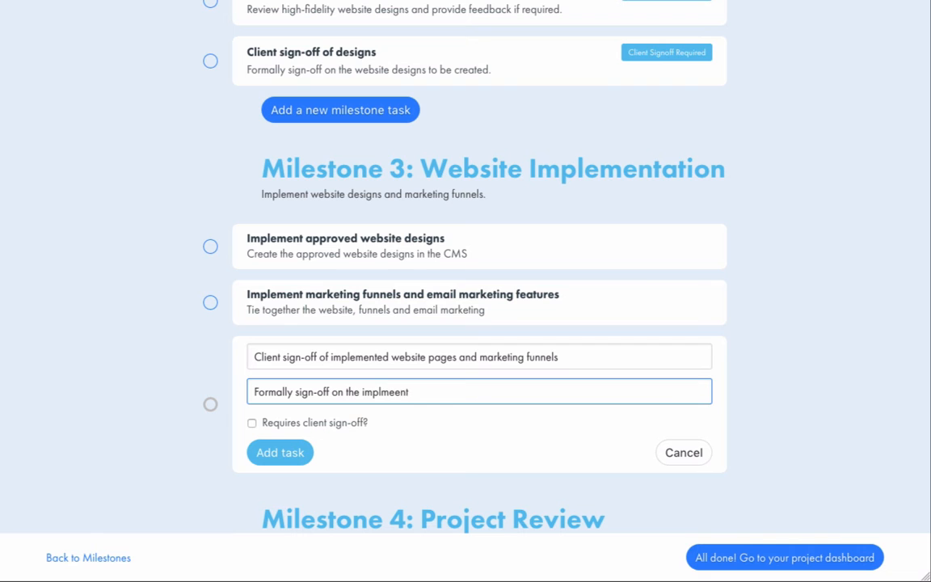
key("BackSpace")
key("BackSpace")
key("BackSpace")
key("BackSpace")
key("BackSpace")
type("emented pages and unn")
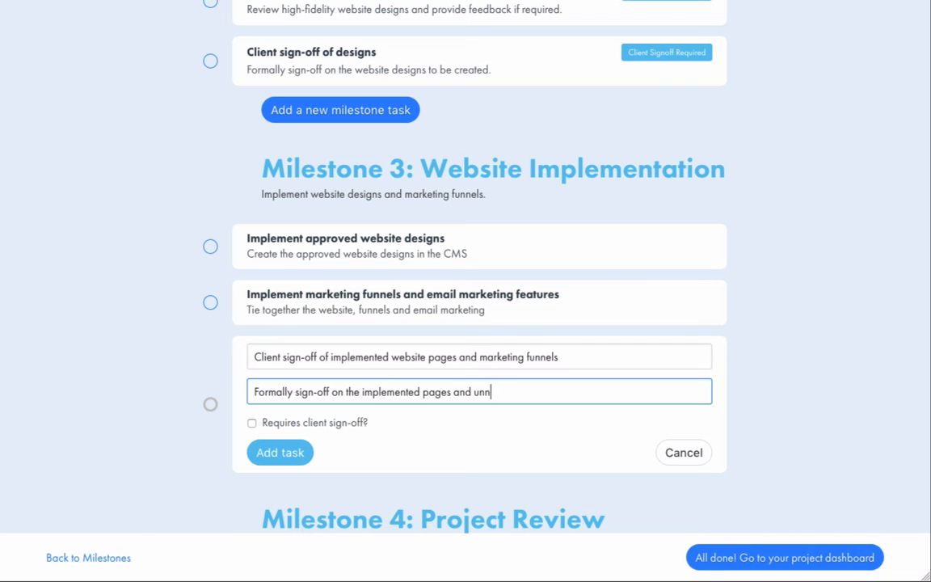
key("BackSpace")
key("BackSpace")
key("BackSpace")
type("funnels")
key("Return")
scroll(713, 457, "down", 1)
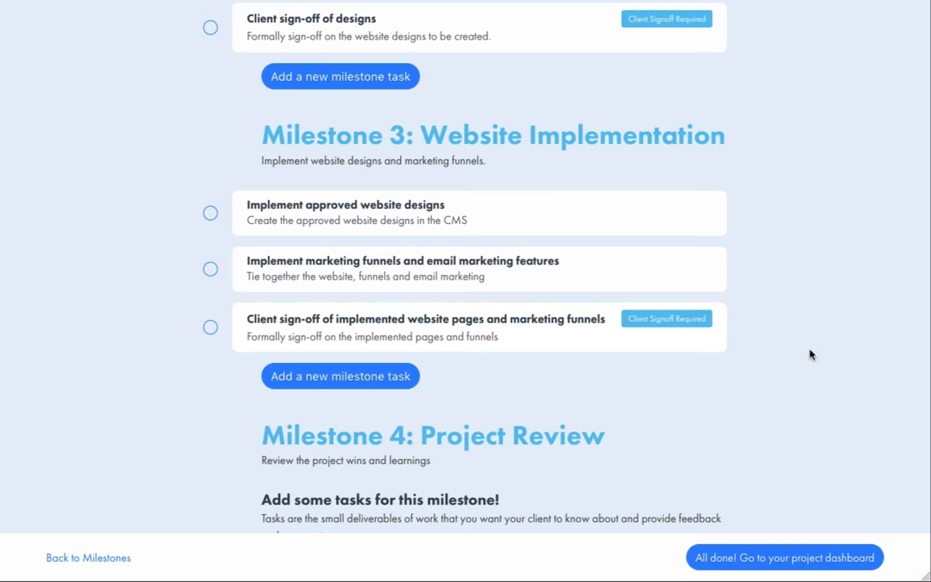
scroll(814, 303, "down", 1)
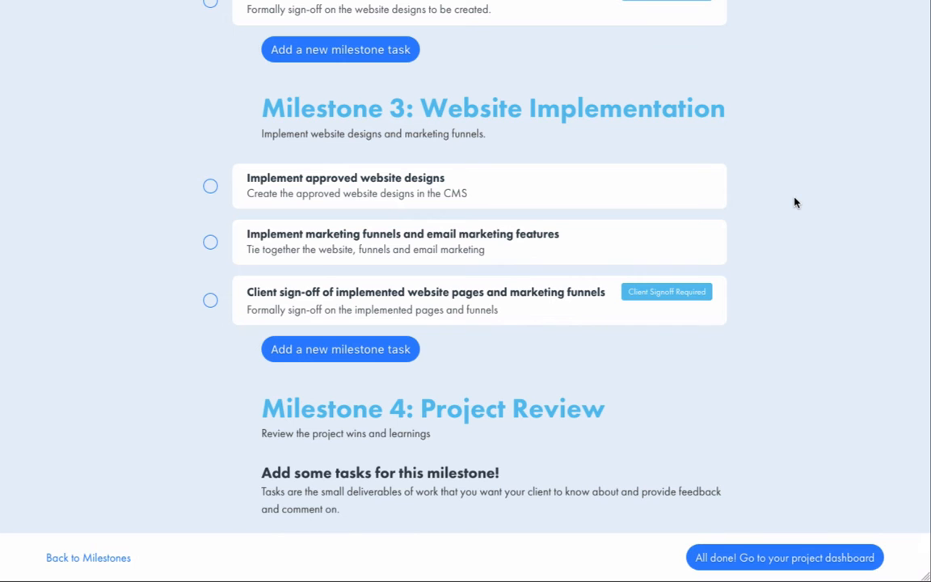
scroll(794, 202, "down", 3)
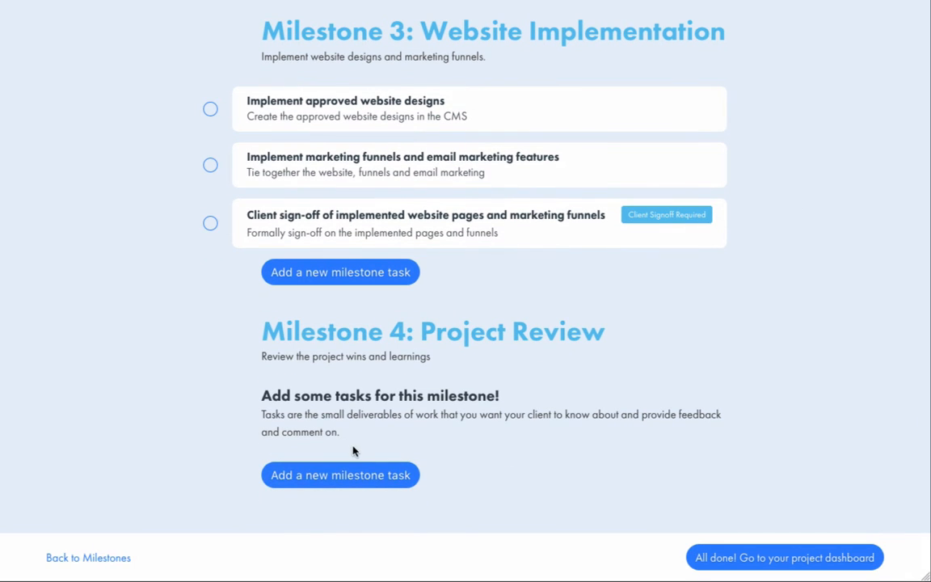
Step: Under Milestone 4, add task "Goal review and project recap" described as "Lets recap our wins together :)", without requiring client sign-off
left_click(339, 475)
scroll(372, 380, "down", 4)
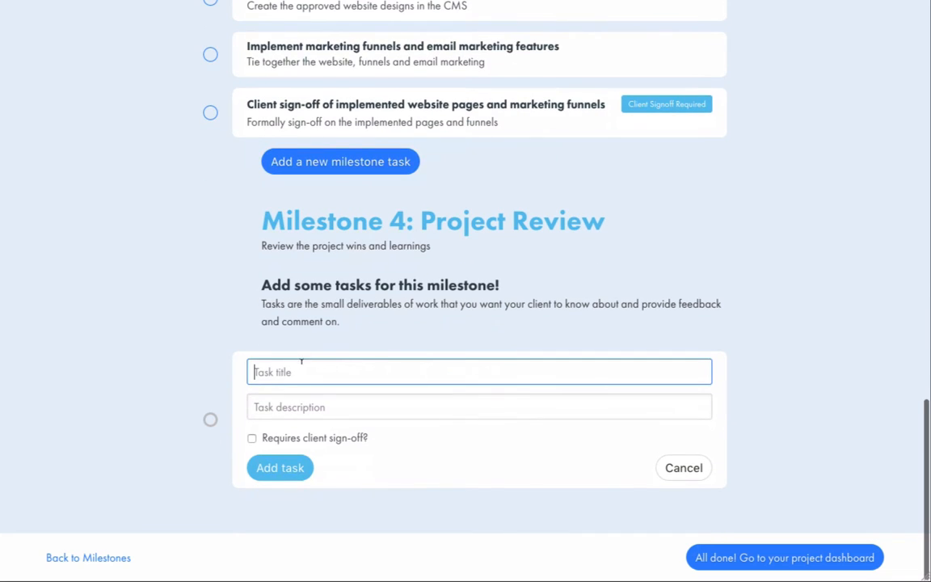
type("Proj")
key("BackSpace")
key("BackSpace")
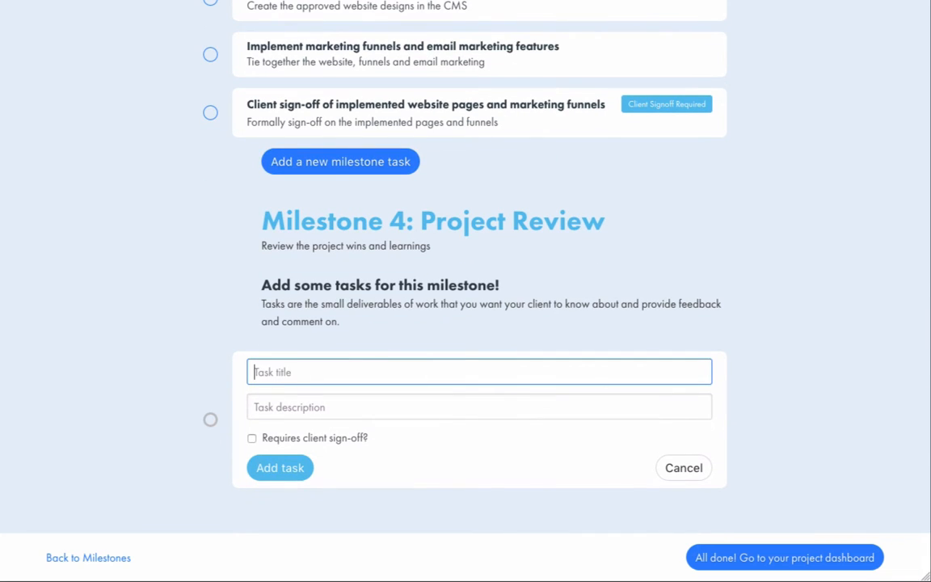
type("Goal review and projec")
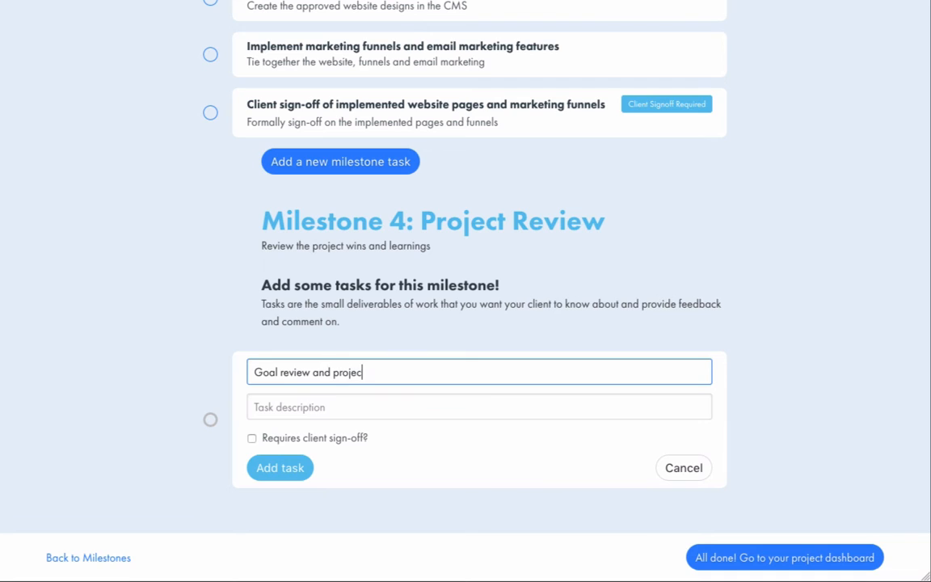
type("t recap")
key("Tab")
type("Let")
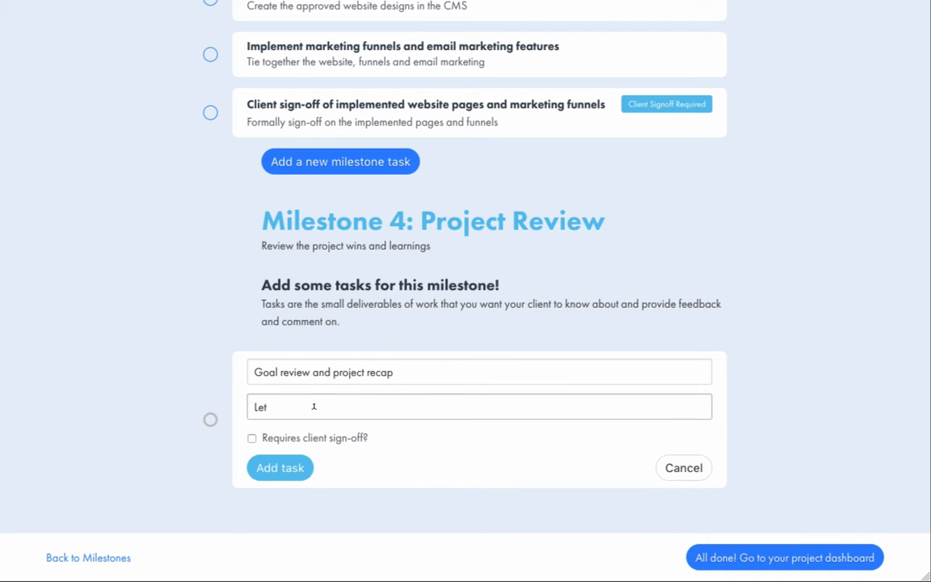
left_click(380, 405)
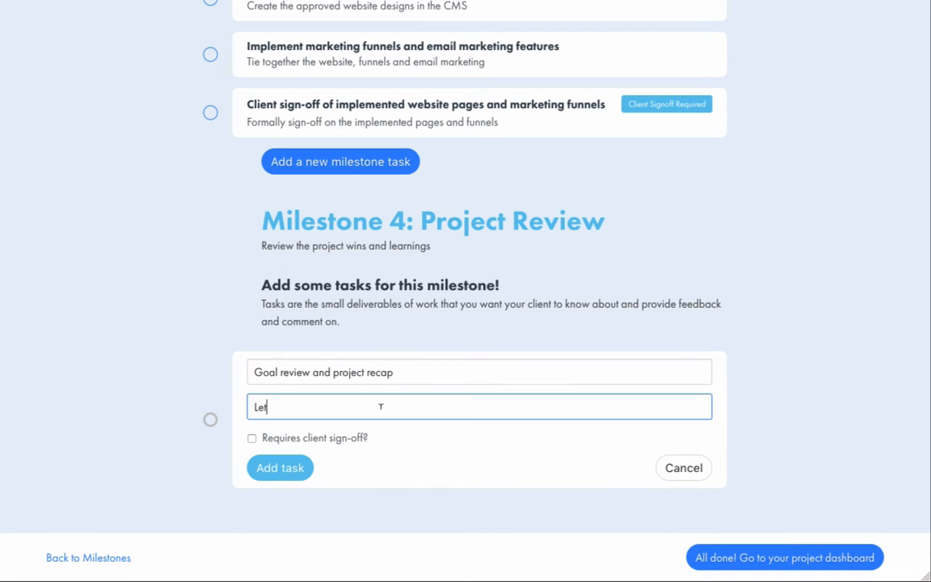
type("s recap our wins")
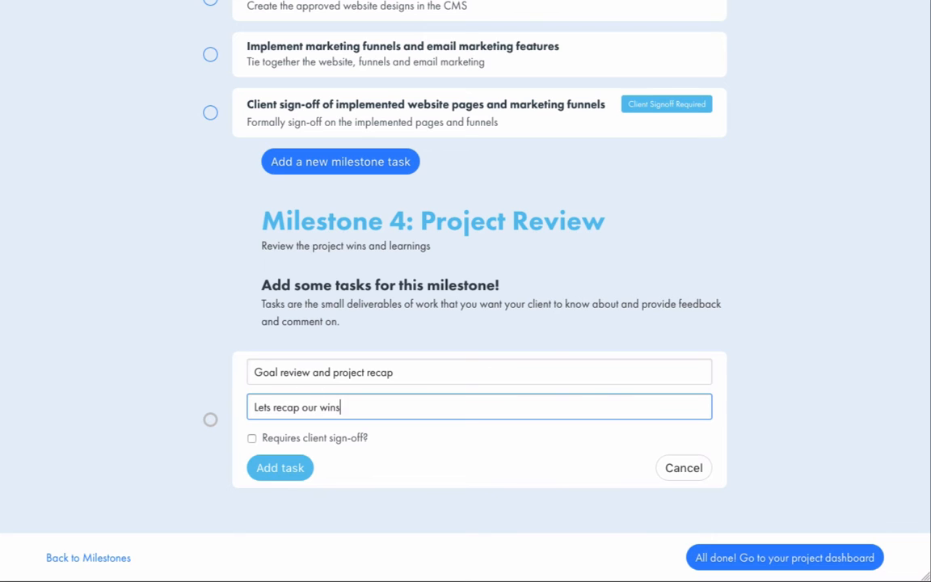
type(" together :)")
left_click(278, 472)
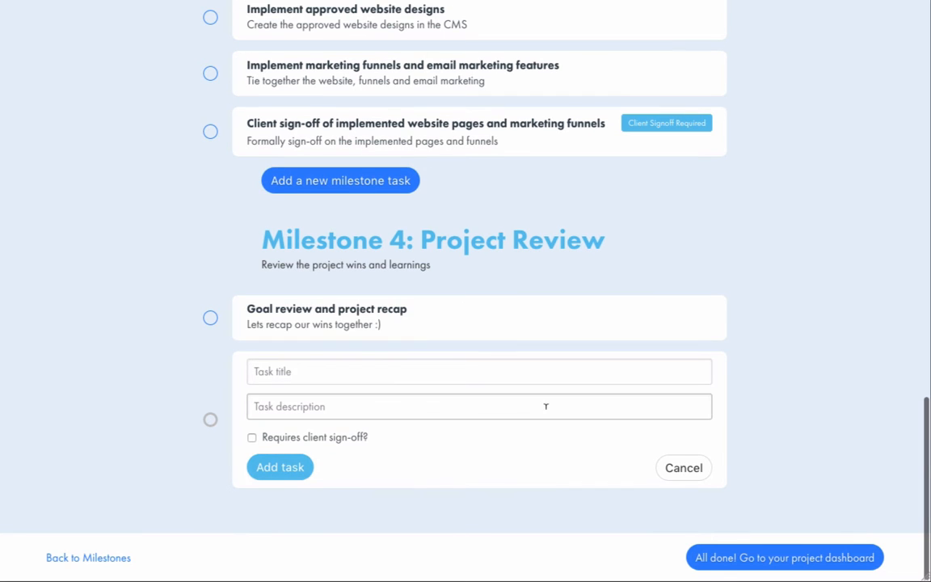
left_click(693, 467)
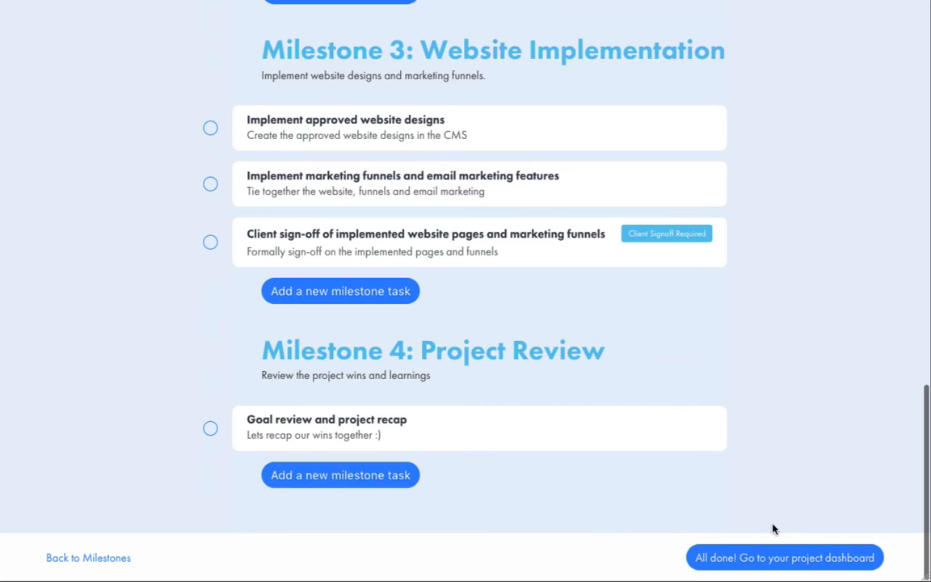
Step: Look over the finished milestone tasks and save the project as a template named "Website with marketing funnels"
scroll(751, 453, "up", 14)
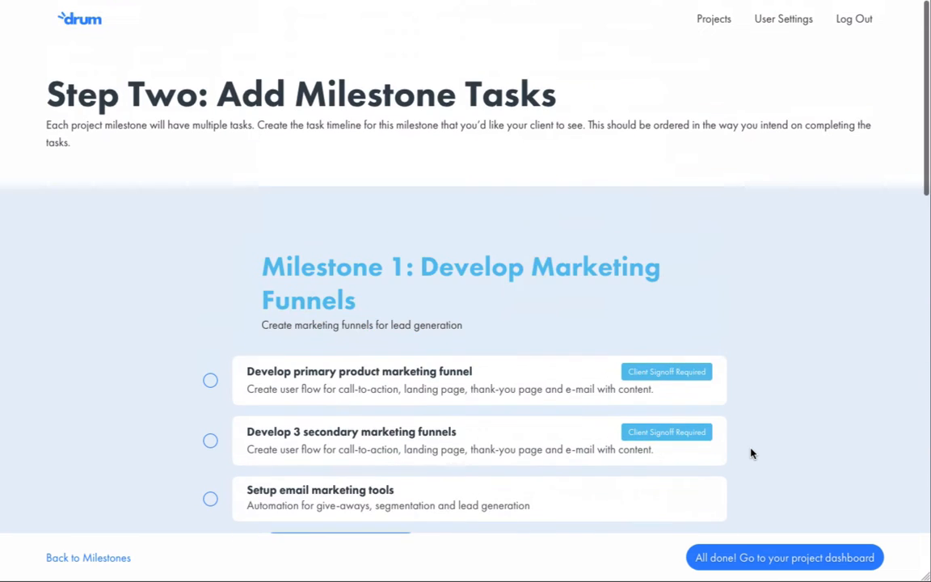
scroll(751, 454, "down", 14)
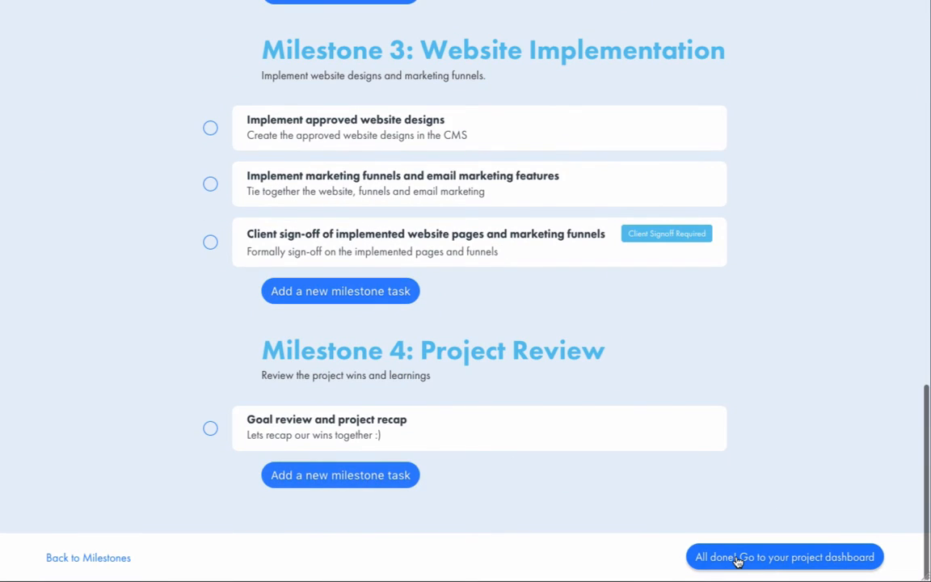
left_click(737, 559)
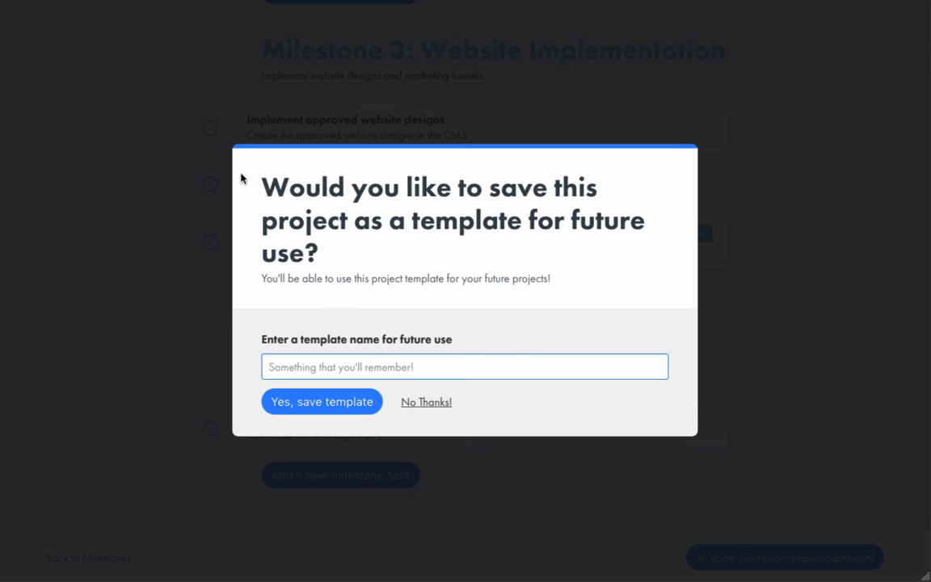
left_click_drag(261, 185, 376, 256)
left_click(404, 242)
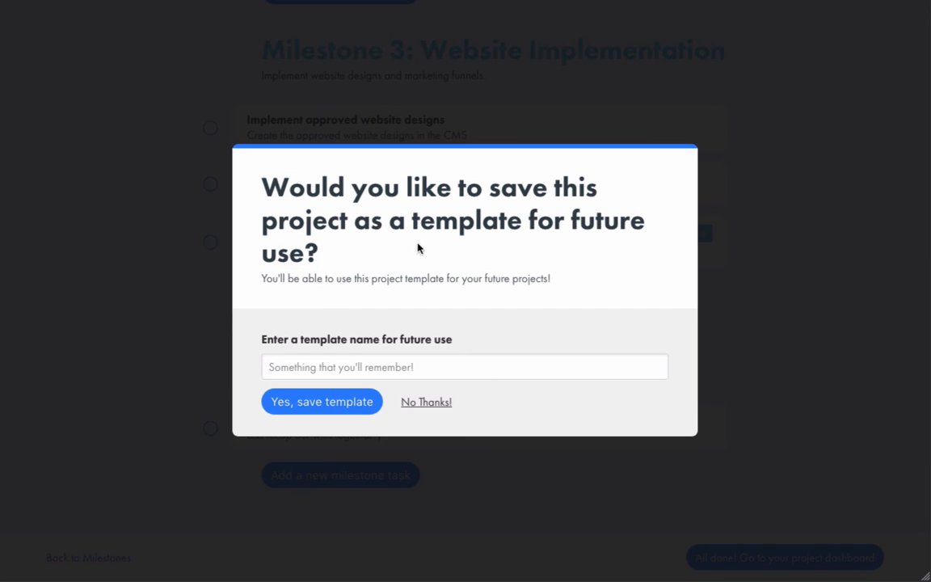
left_click(311, 358)
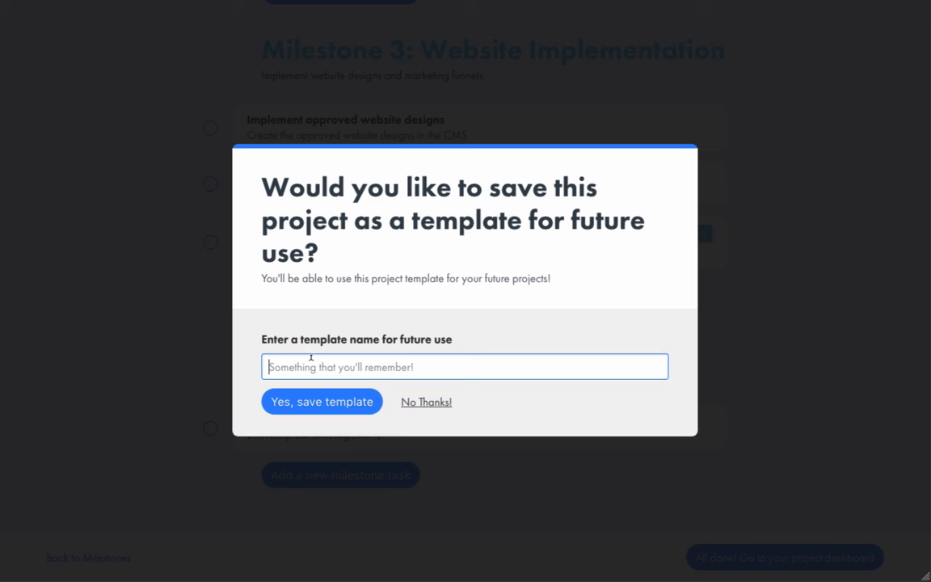
type("W")
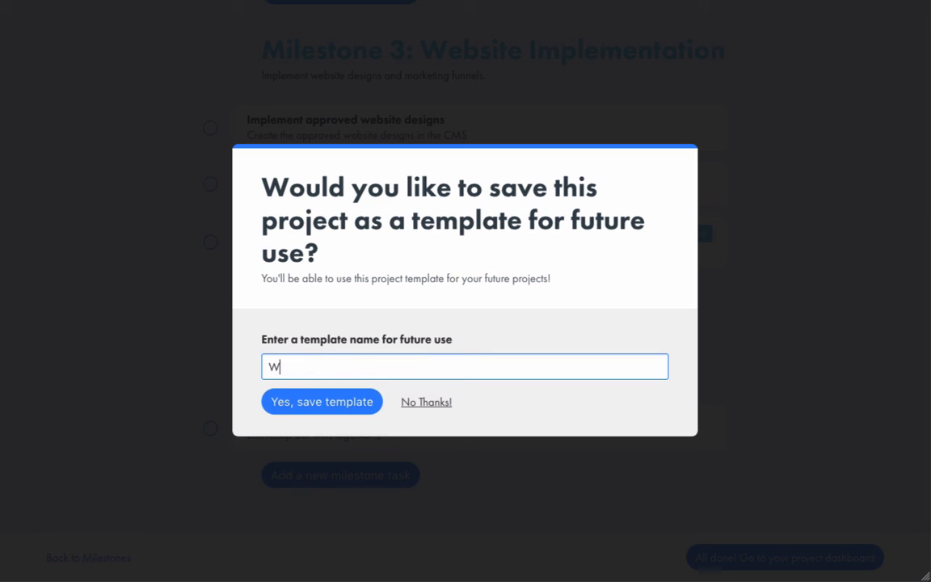
type("ebsite with marketing funnels")
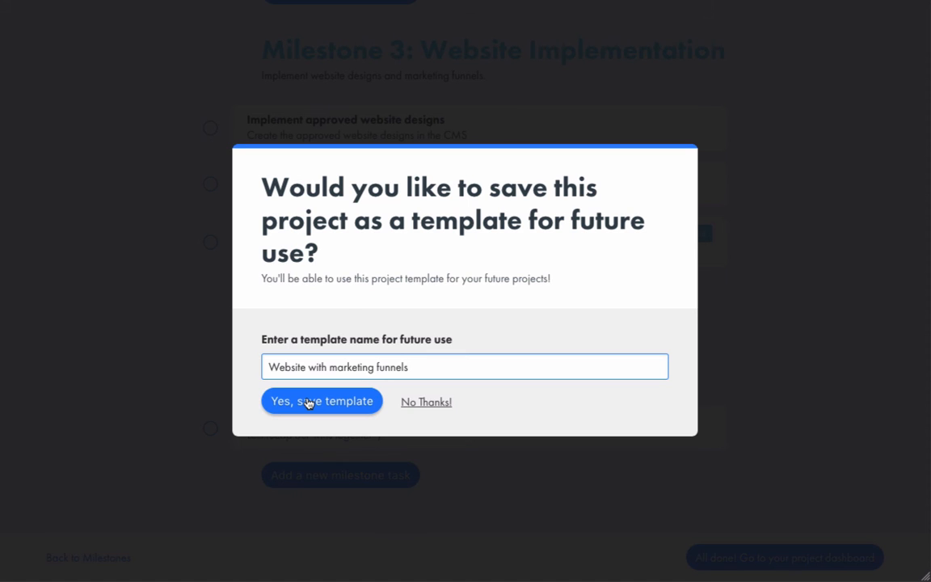
left_click(308, 403)
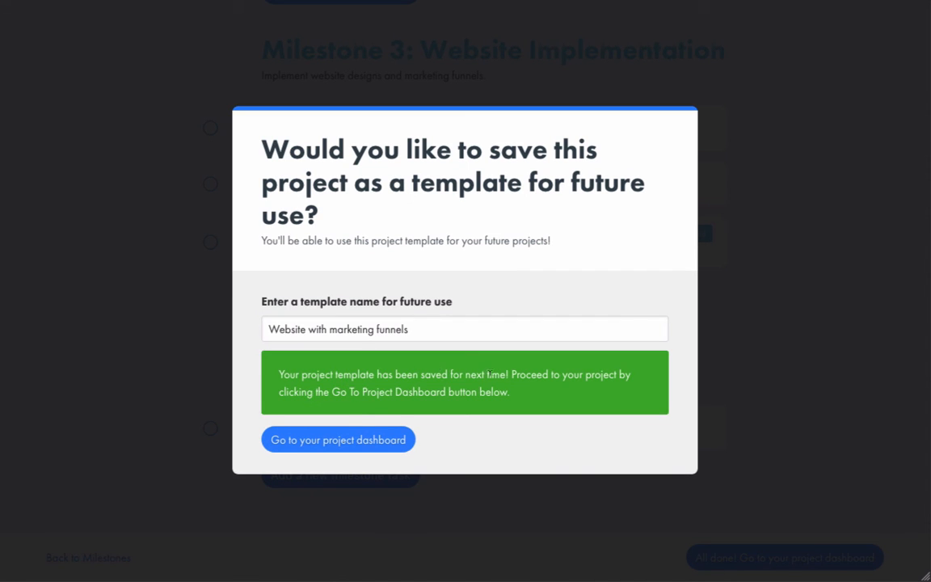
Step: Go to the project dashboard and review the timeline of all four milestones and their tasks
left_click(316, 439)
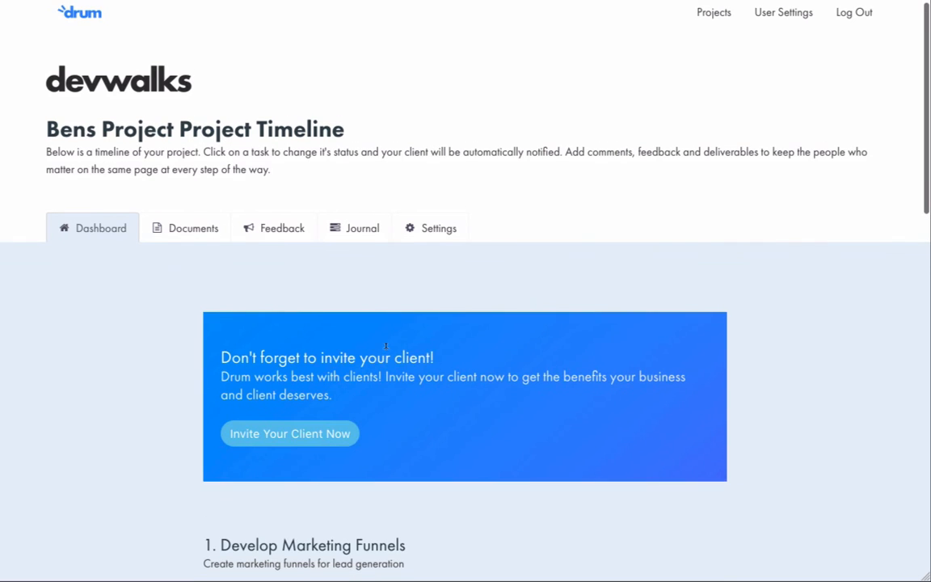
scroll(386, 346, "down", 5)
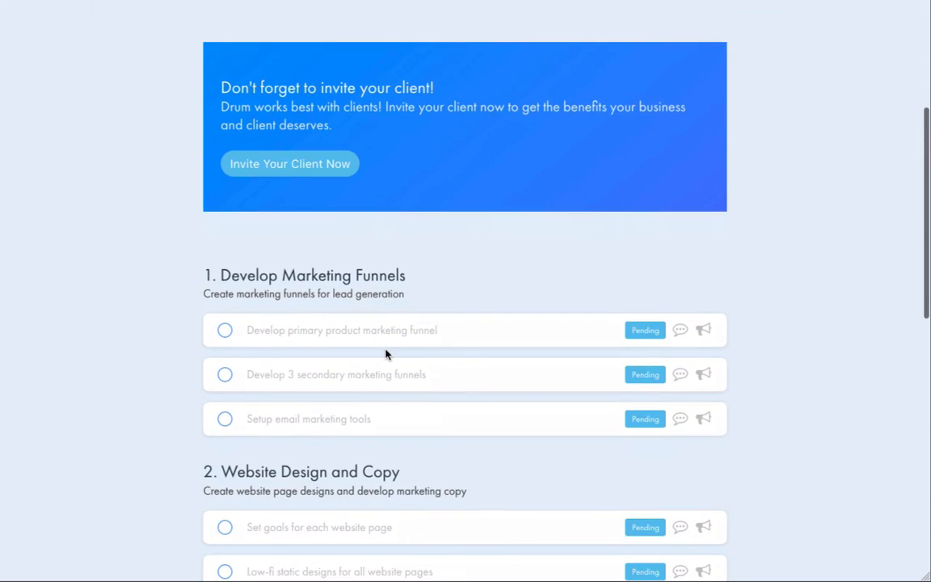
scroll(386, 354, "down", 10)
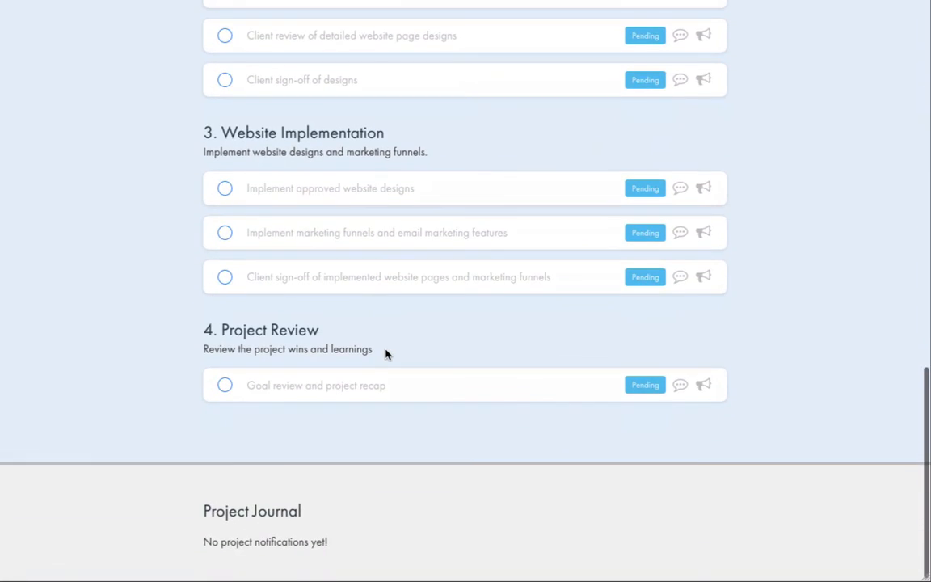
scroll(385, 353, "up", 10)
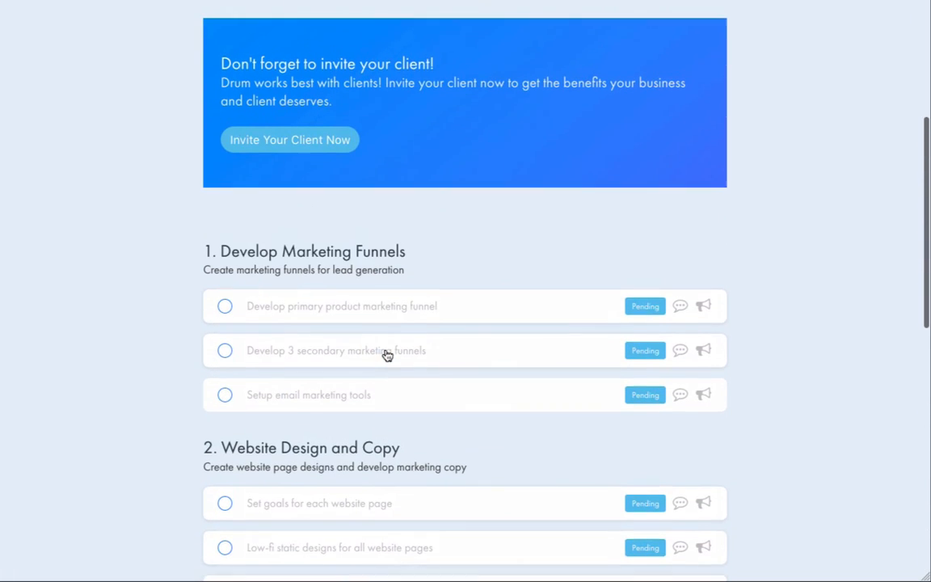
scroll(530, 318, "up", 2)
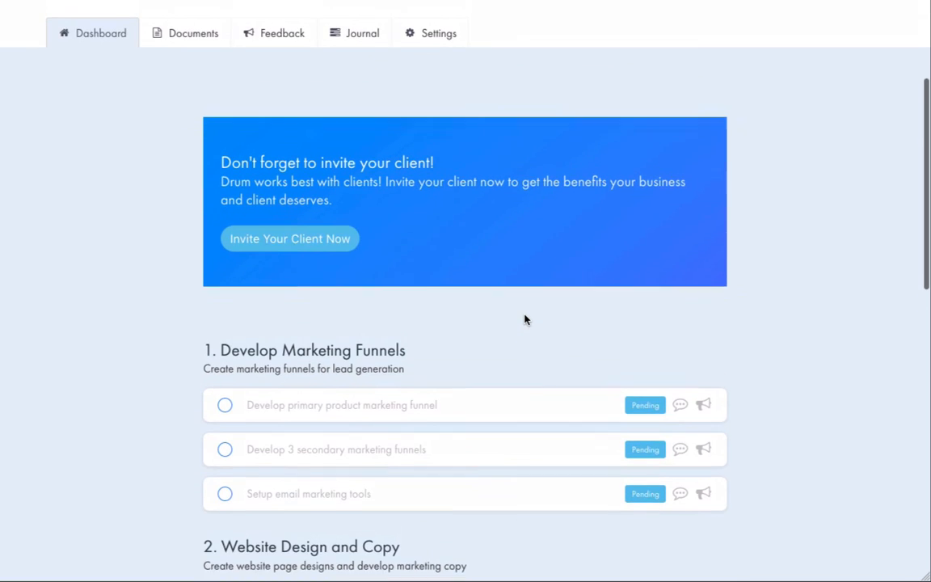
Step: Look at the client invitation form and close it without sending an invite
left_click(283, 257)
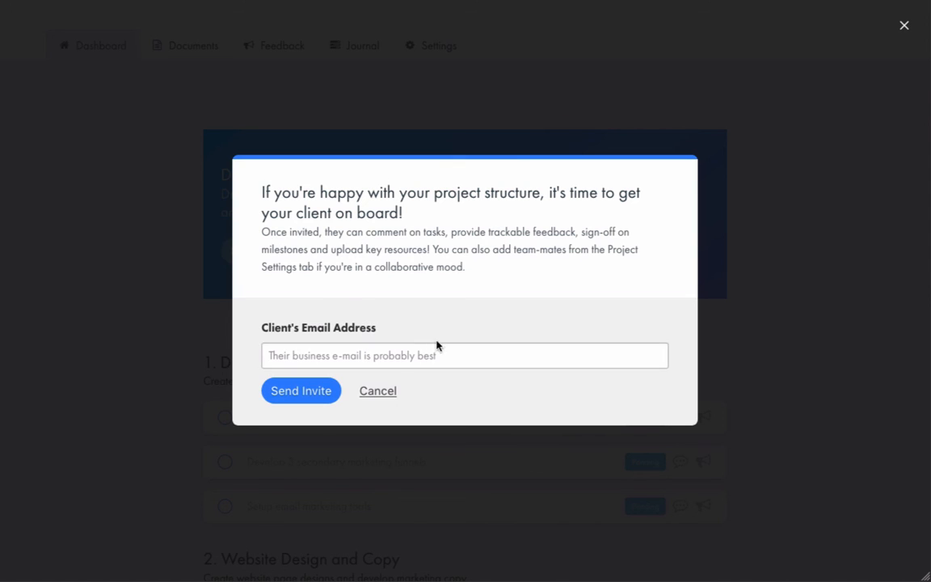
left_click(378, 390)
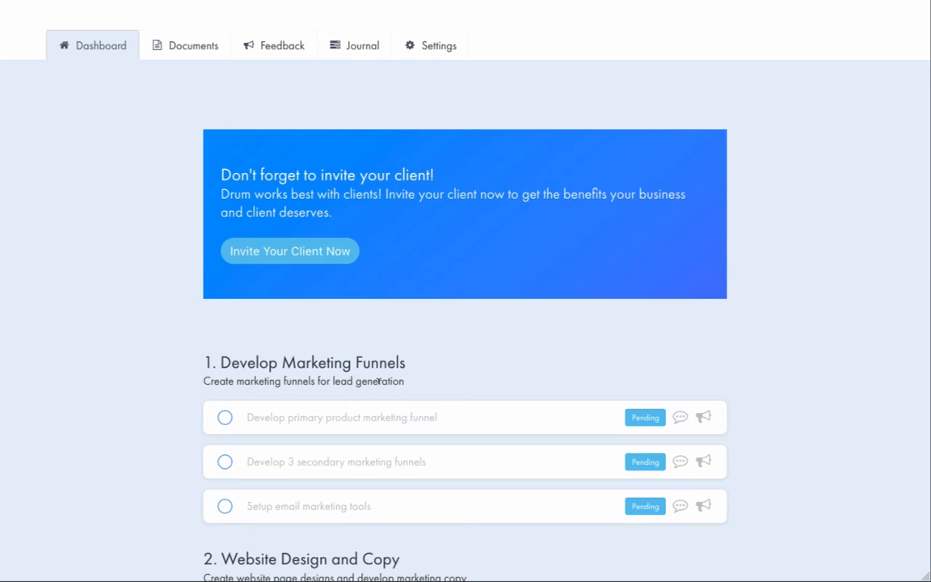
Step: Set the status of the task "Develop primary product marketing funnel" to Working On and return to the timeline
scroll(379, 389, "down", 1)
left_click(363, 382)
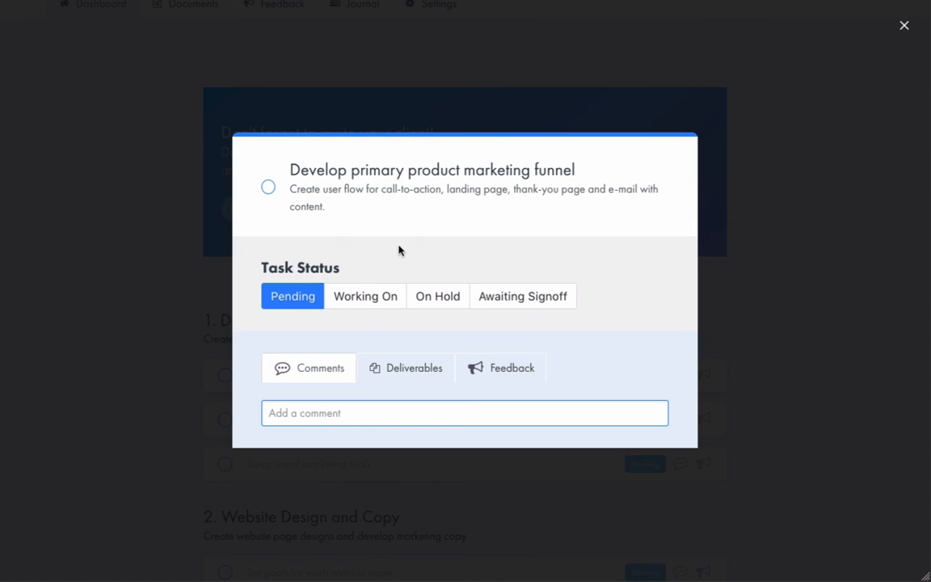
left_click(350, 300)
left_click(143, 308)
scroll(143, 308, "down", 2)
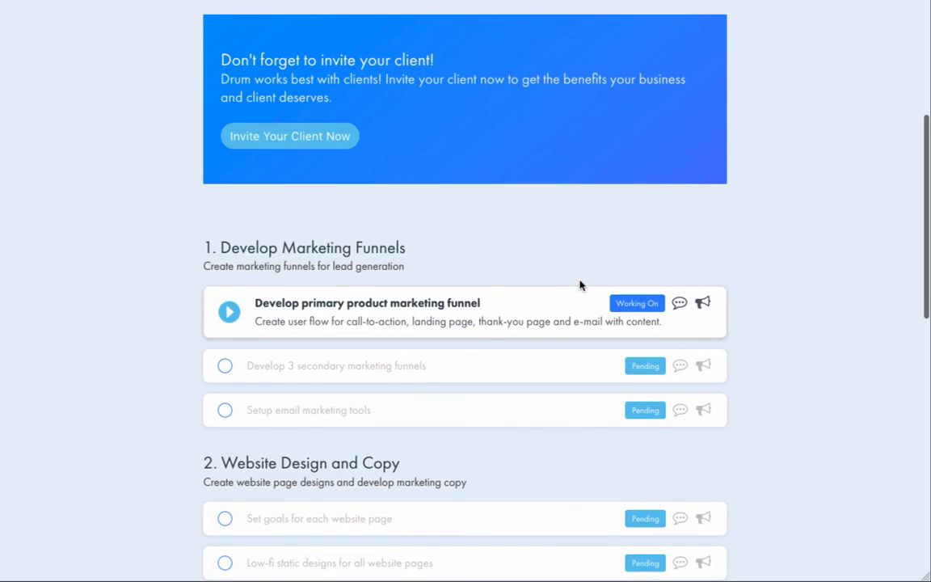
scroll(647, 310, "down", 1)
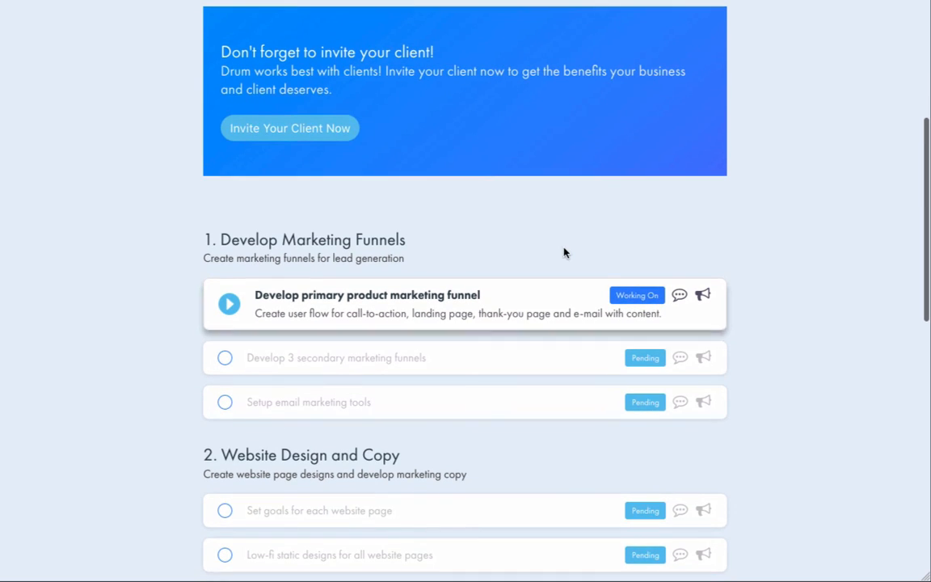
Step: Examine the project's Documents, Feedback and Journal pages, including the form for new feedback, without submitting anything
scroll(565, 252, "up", 4)
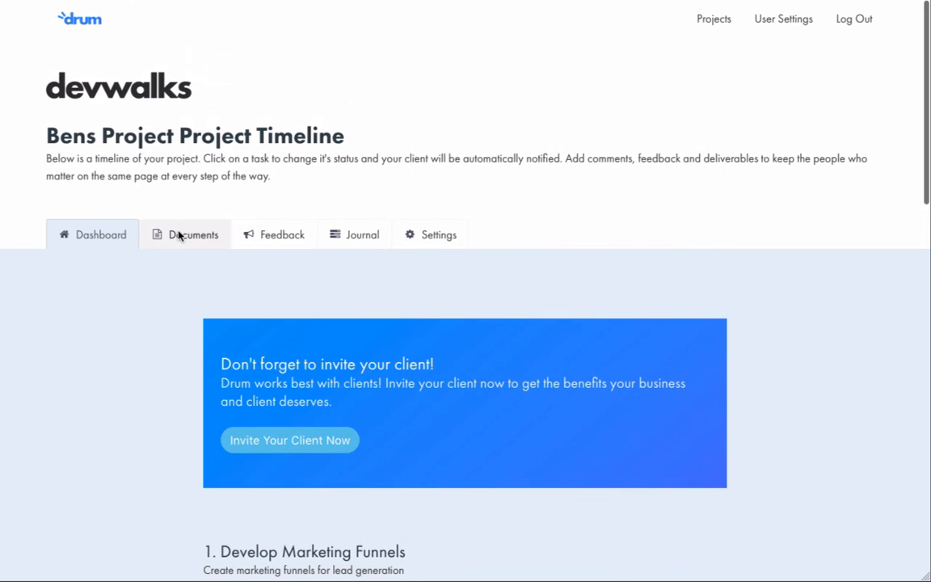
left_click(180, 235)
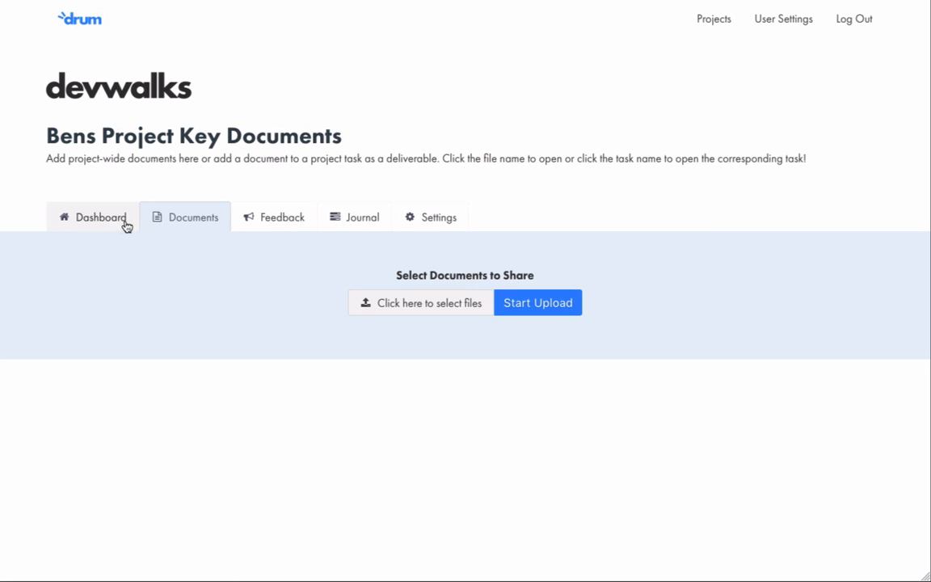
left_click(295, 219)
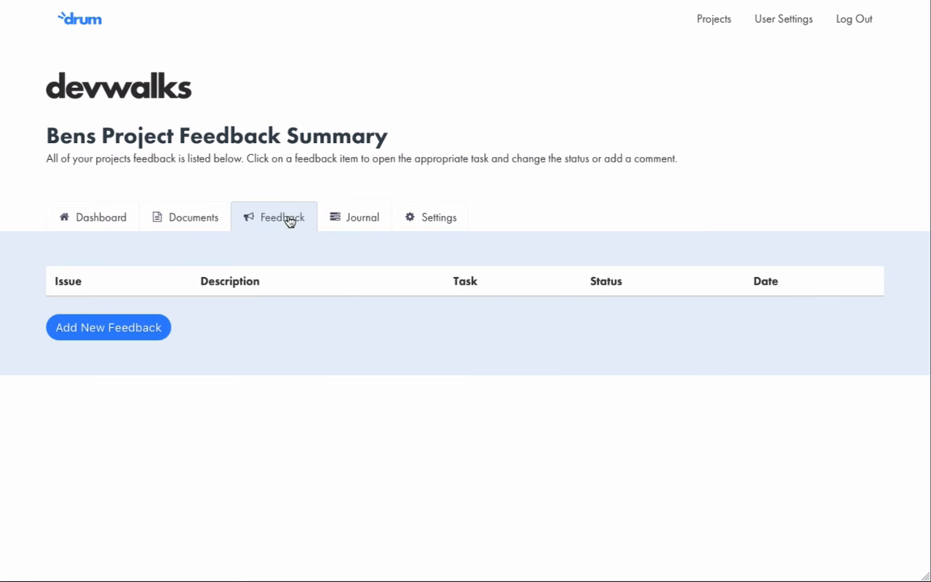
left_click(137, 332)
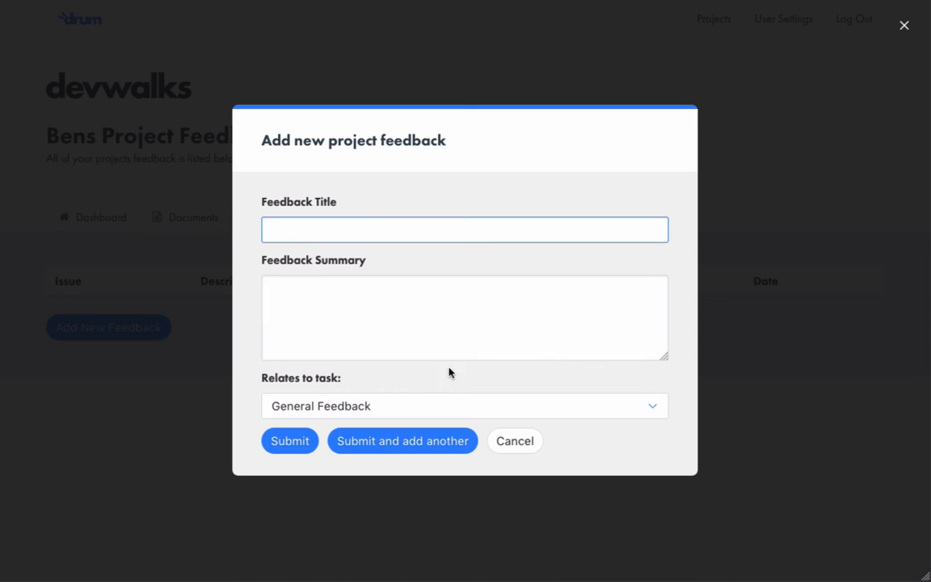
left_click(523, 440)
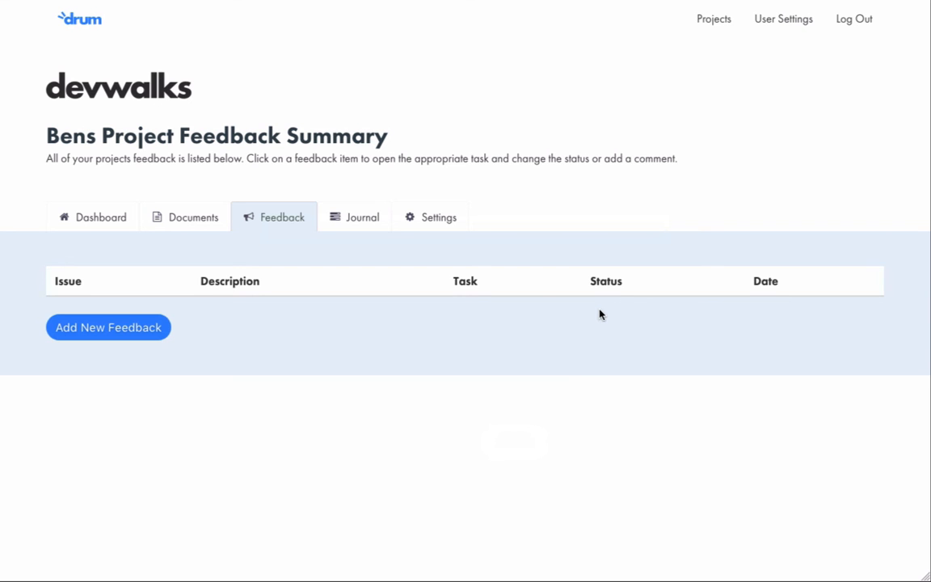
left_click(346, 220)
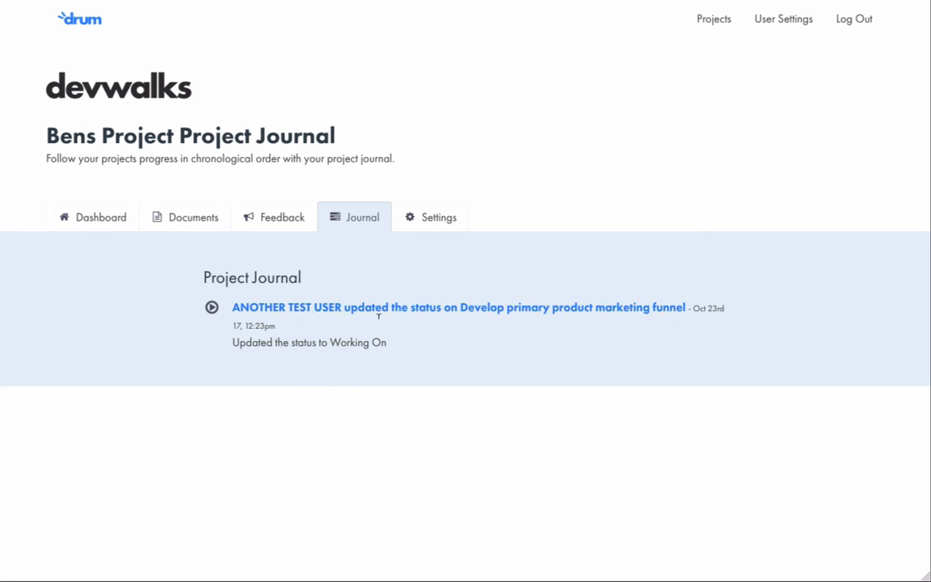
Step: Return to the project dashboard and look over the statuses of the milestone tasks
left_click(78, 232)
scroll(52, 360, "down", 7)
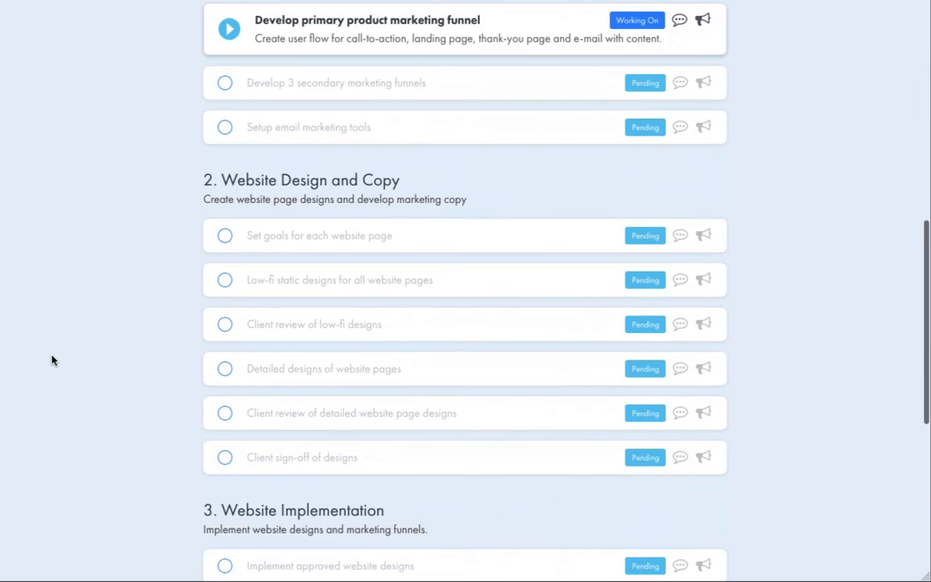
scroll(52, 359, "up", 3)
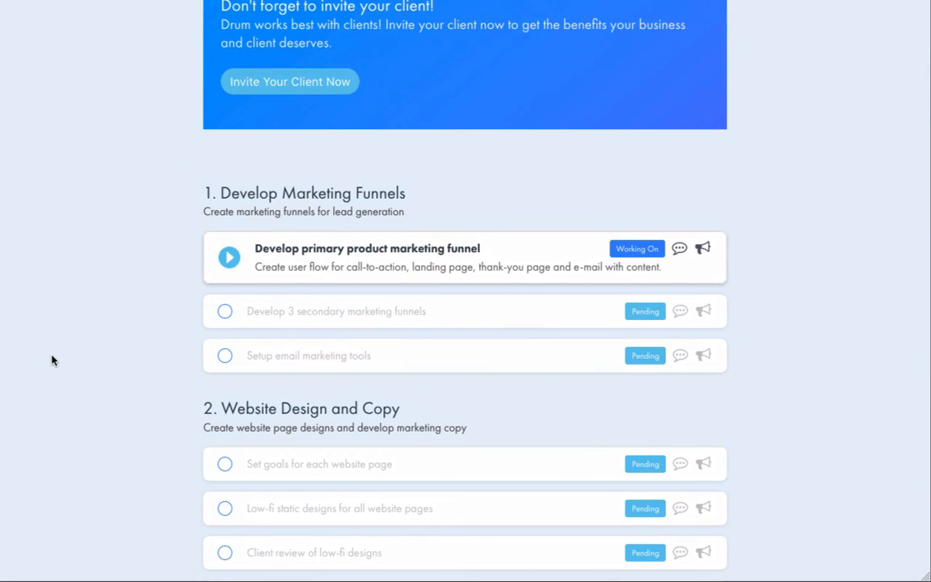